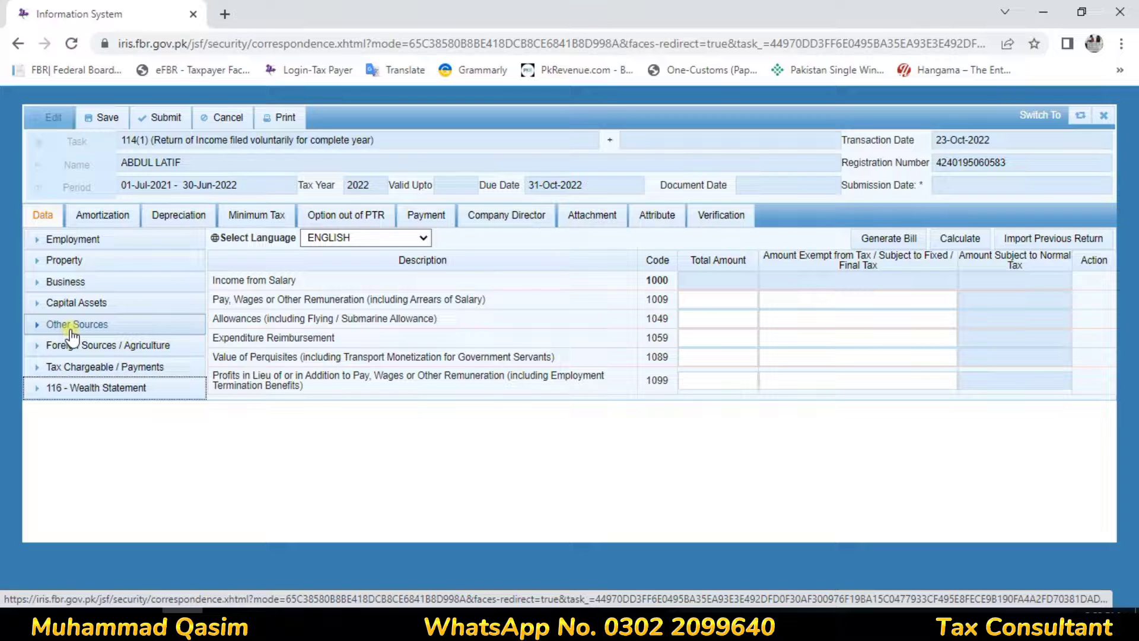
# Step: Enter 1,500,000 as the total amount of Other Receipts (5028) under Other Sources and recalculate the return
pyautogui.click(71, 328)
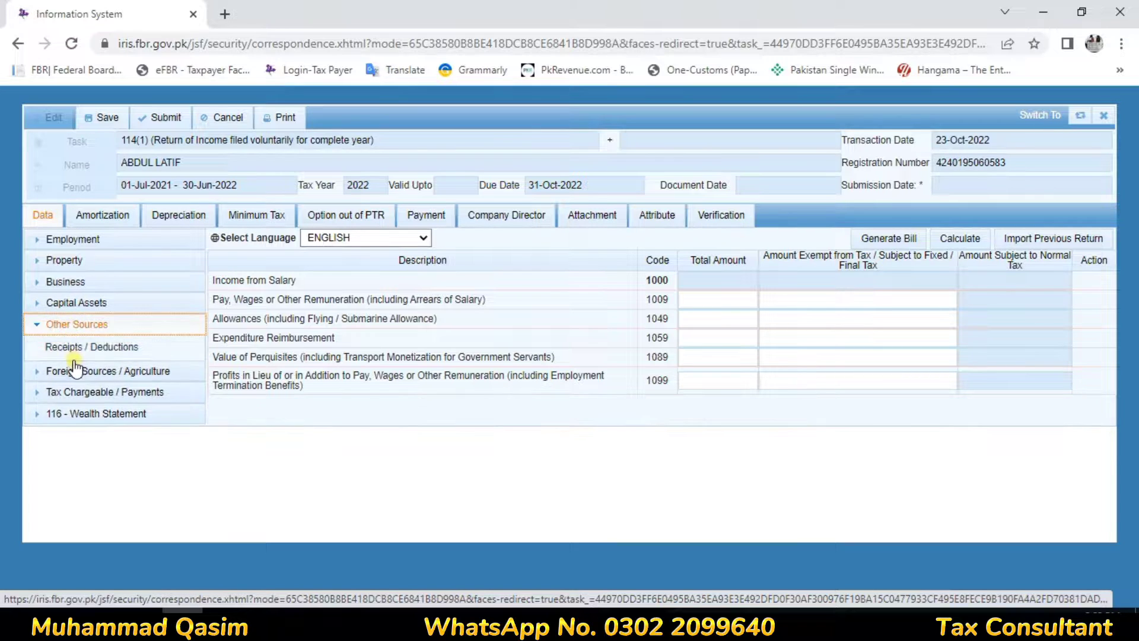
pyautogui.click(63, 350)
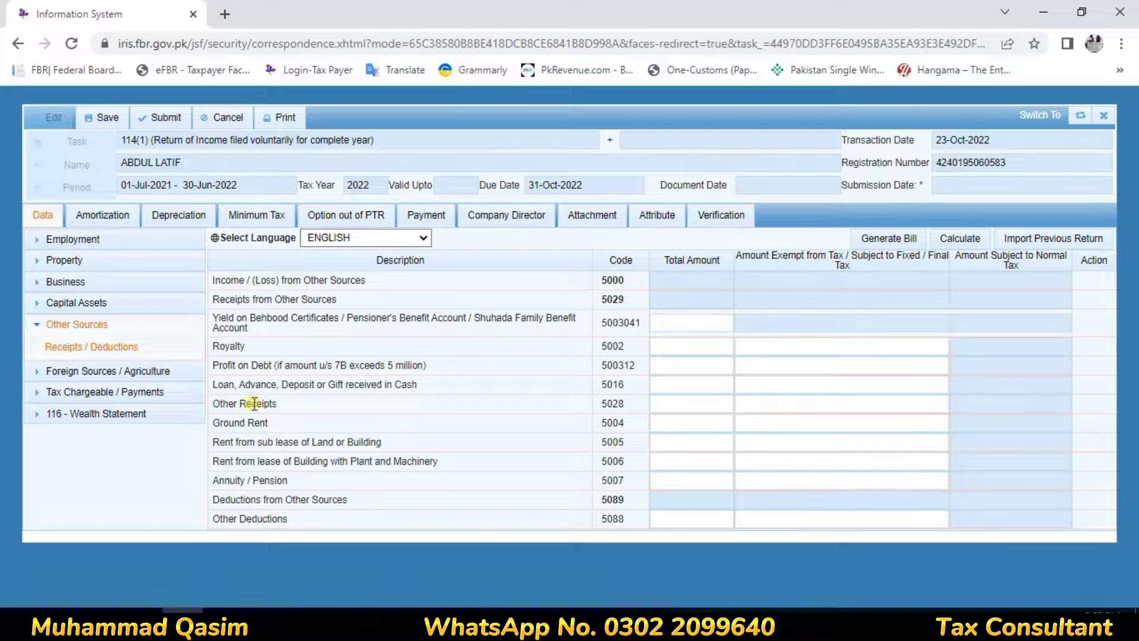
pyautogui.click(667, 404)
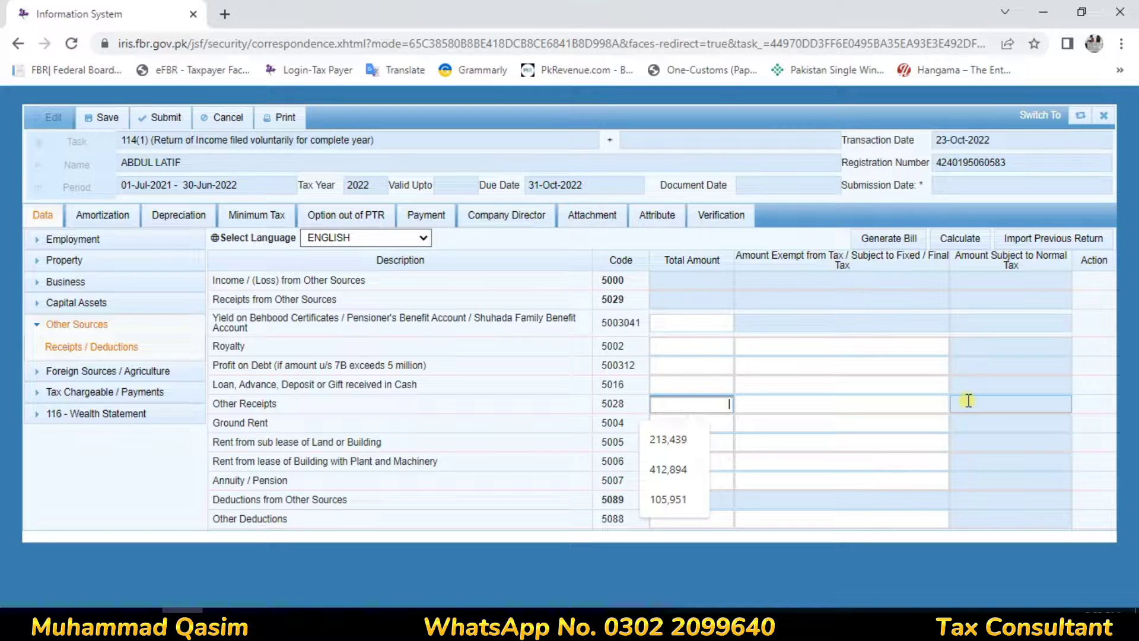
pyautogui.write('10000')
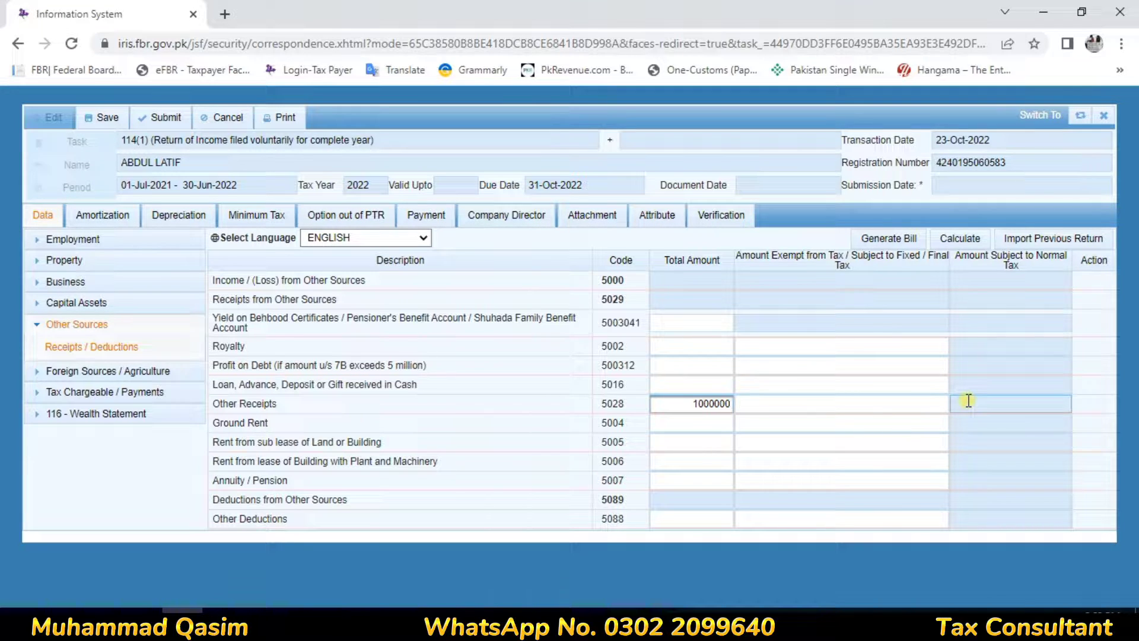
pyautogui.write('0')
pyautogui.press('BackSpace')
pyautogui.press('BackSpace')
pyautogui.press('BackSpace')
pyautogui.press('BackSpace')
pyautogui.press('BackSpace')
pyautogui.press('BackSpace')
pyautogui.write('1,500,0')
pyautogui.write('00')
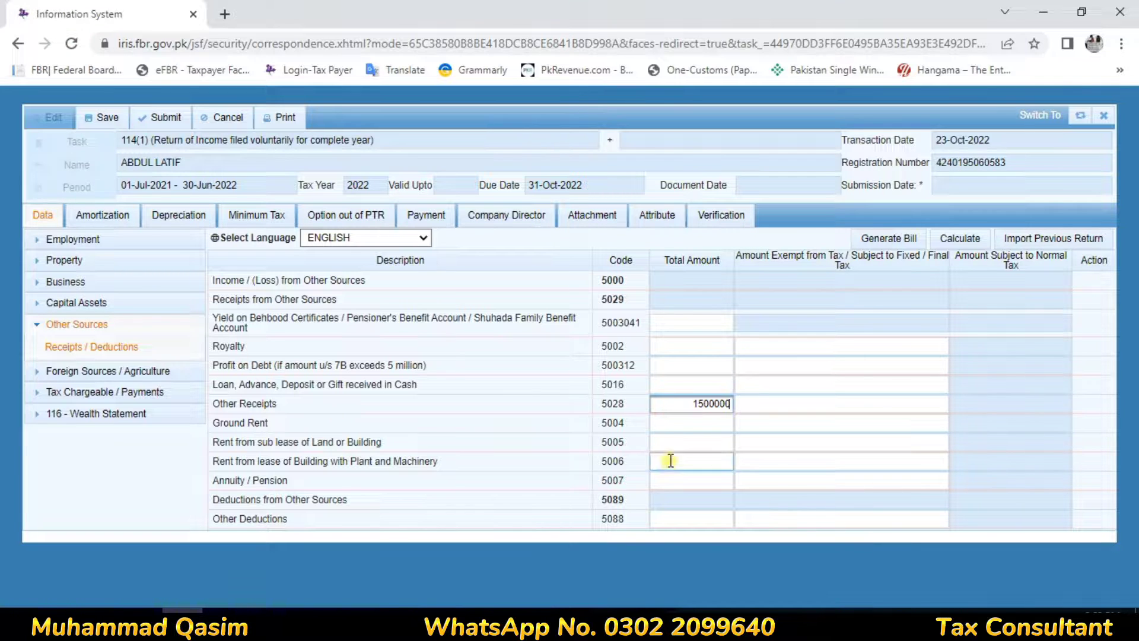
pyautogui.click(688, 425)
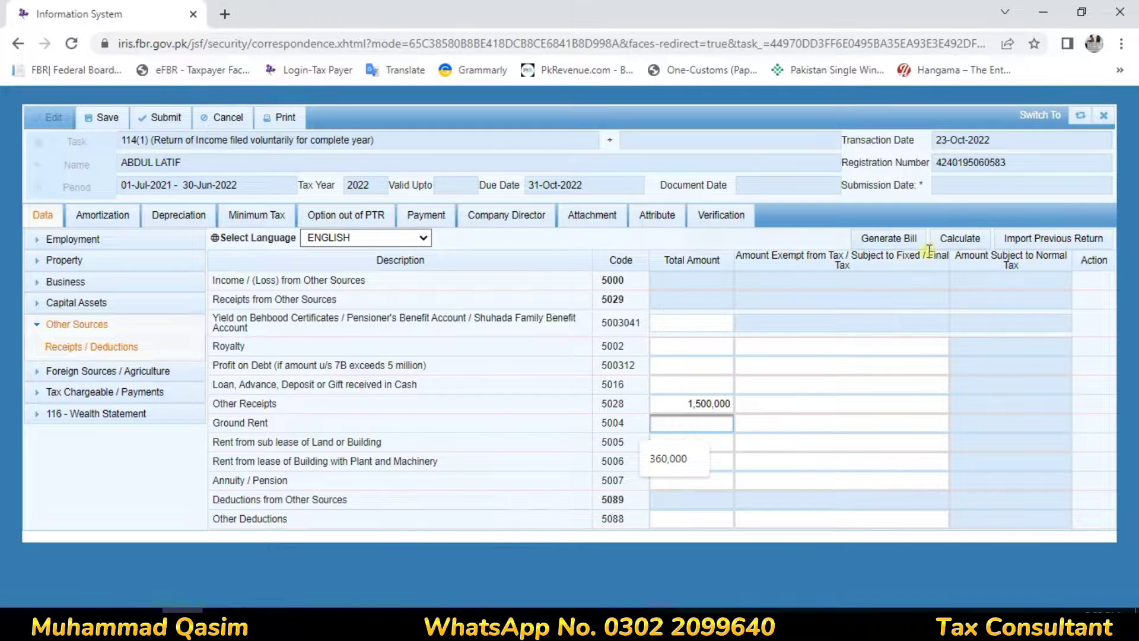
pyautogui.click(973, 243)
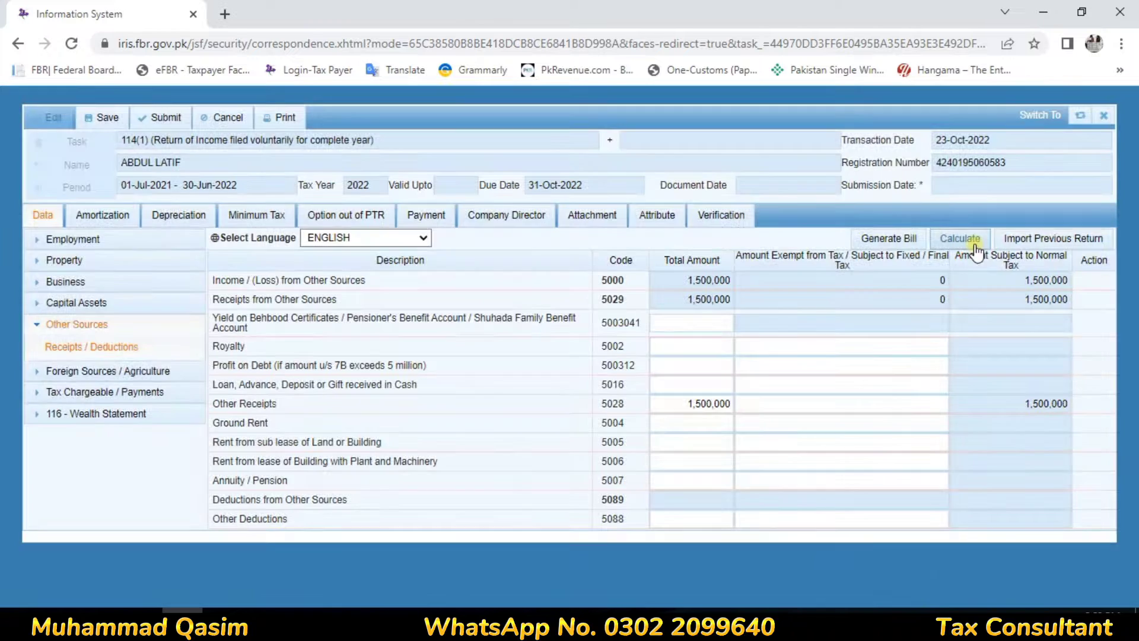
pyautogui.click(975, 244)
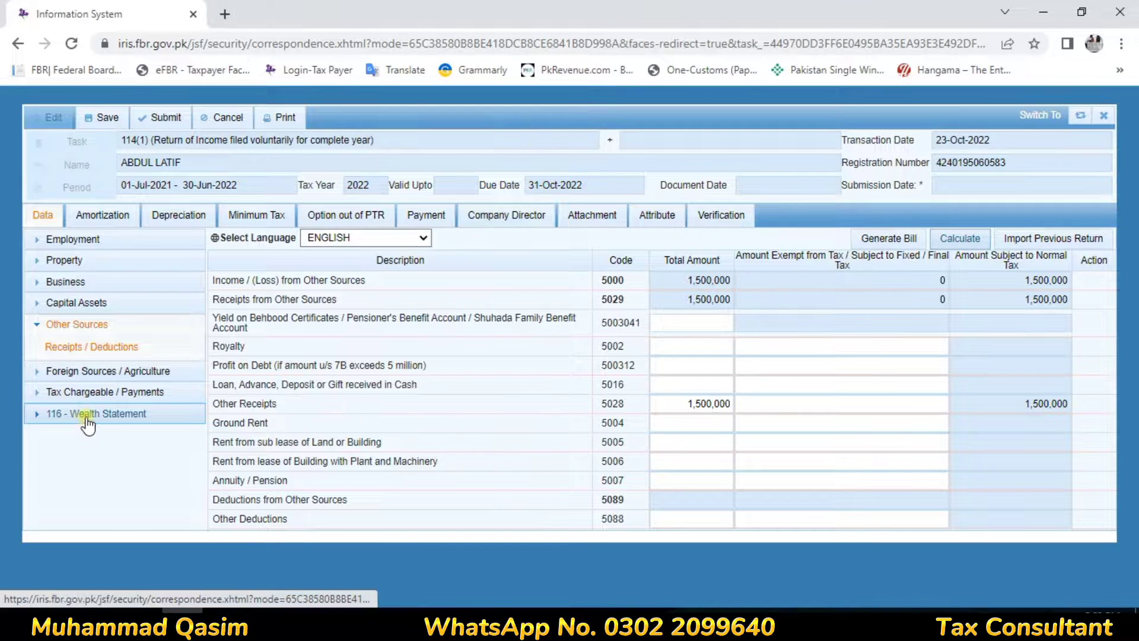
# Step: Open the tax computations and check the Normal Income Tax amount subject to normal tax
pyautogui.click(89, 395)
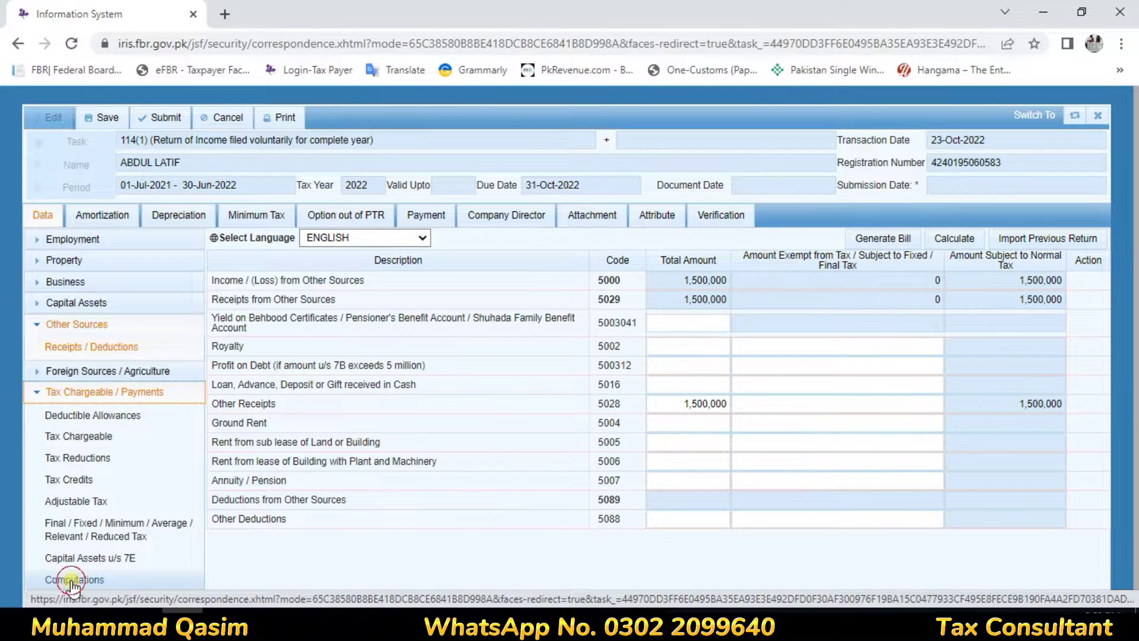
pyautogui.click(72, 583)
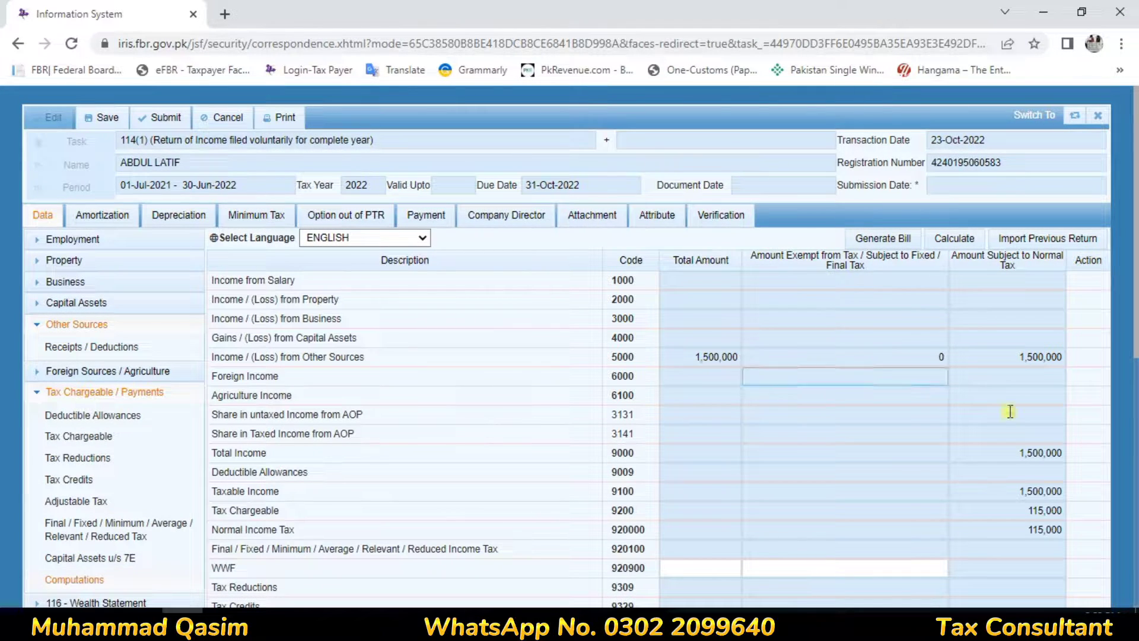
pyautogui.click(1040, 525)
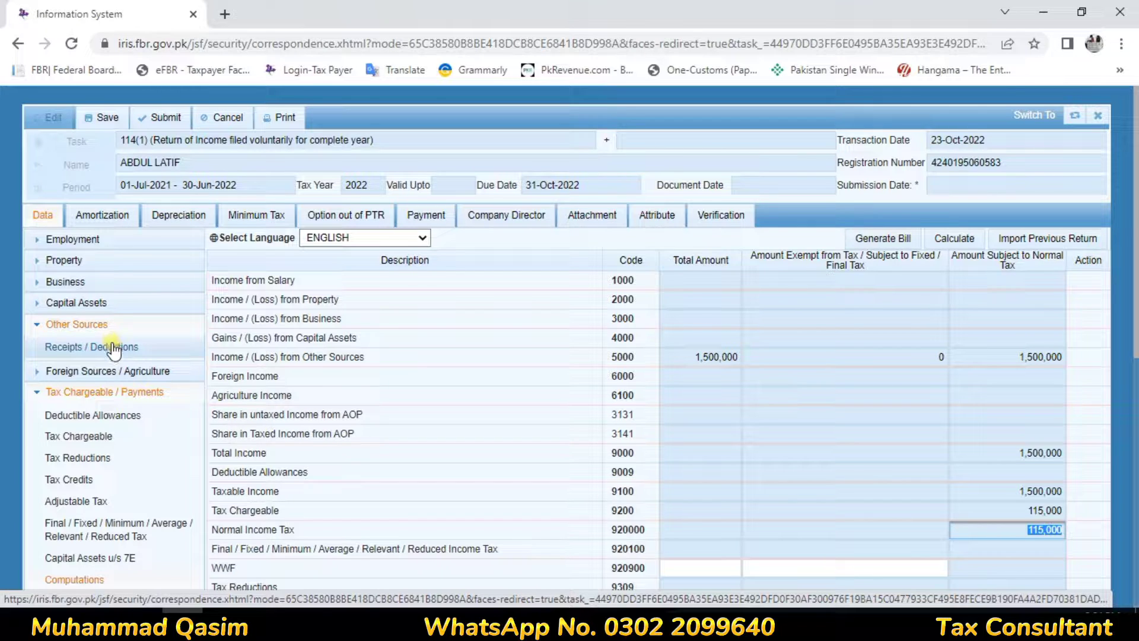
# Step: Enter 1,500,000 as the exempt or fixed/final tax amount of Other Receipts (5028) and recalculate the return
pyautogui.click(95, 371)
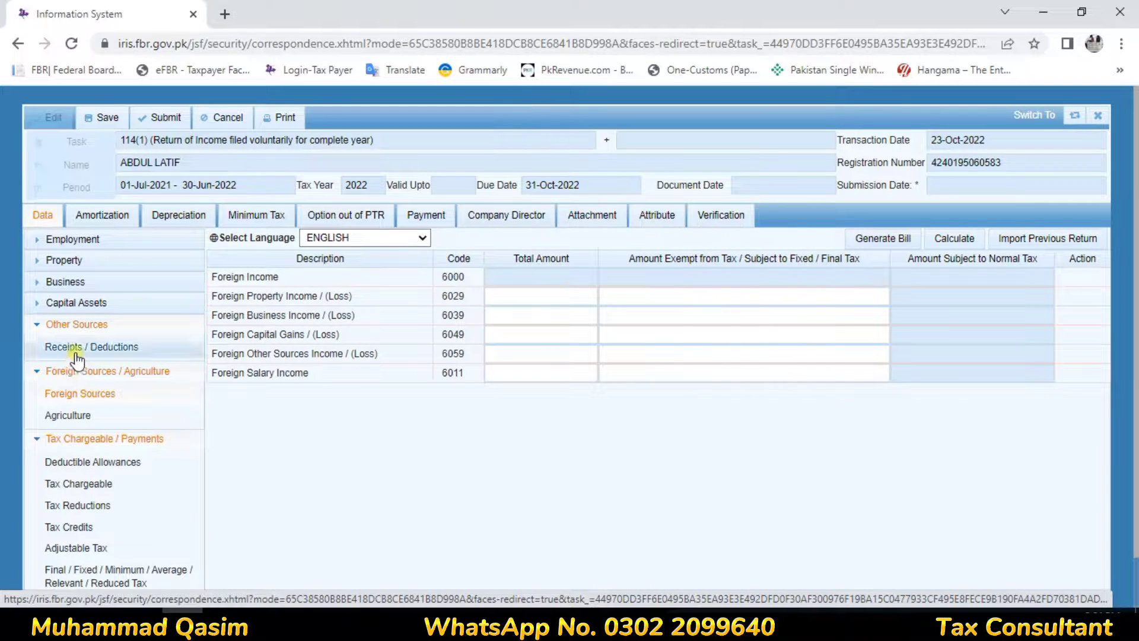
pyautogui.click(89, 347)
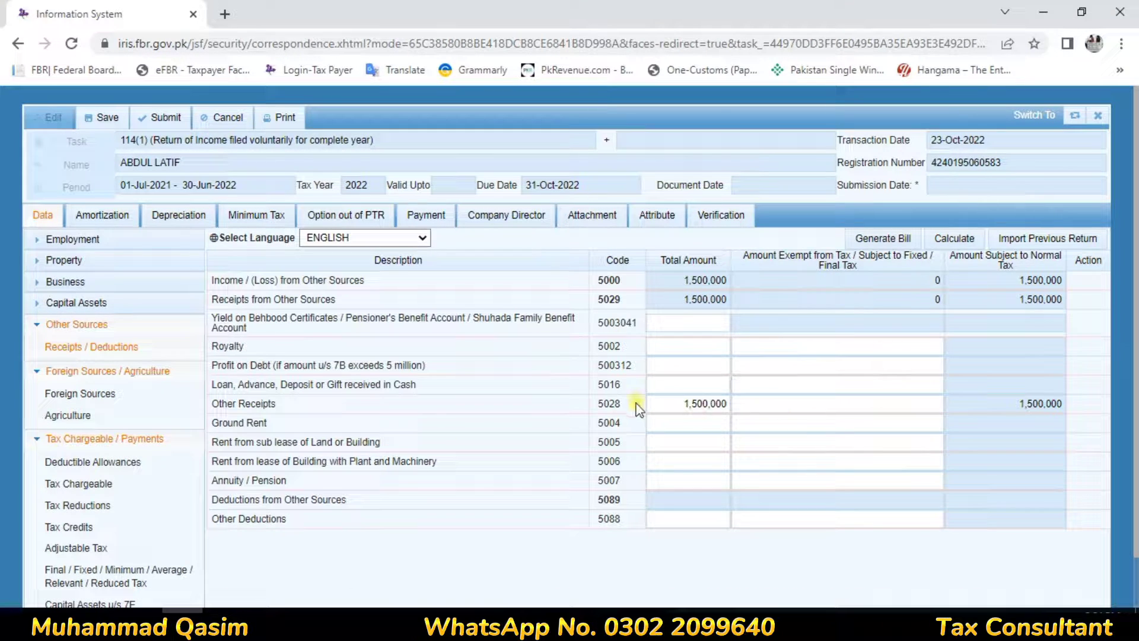
pyautogui.moveTo(209, 404); pyautogui.dragTo(802, 404)
pyautogui.click(807, 403)
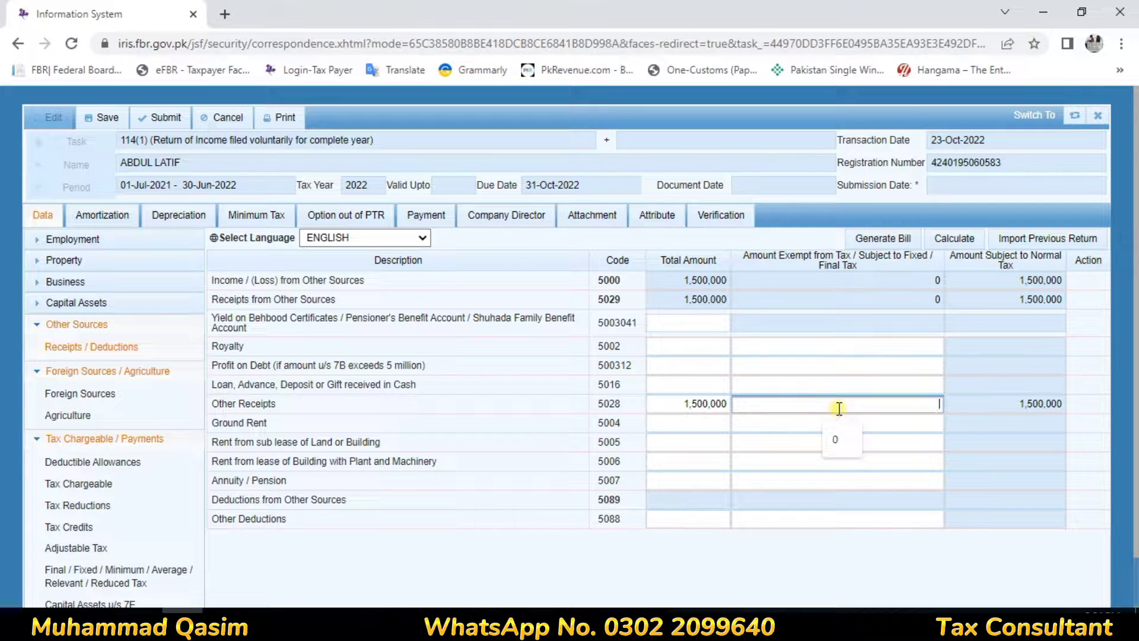
pyautogui.write('1,5')
pyautogui.write('00,000')
pyautogui.click(851, 424)
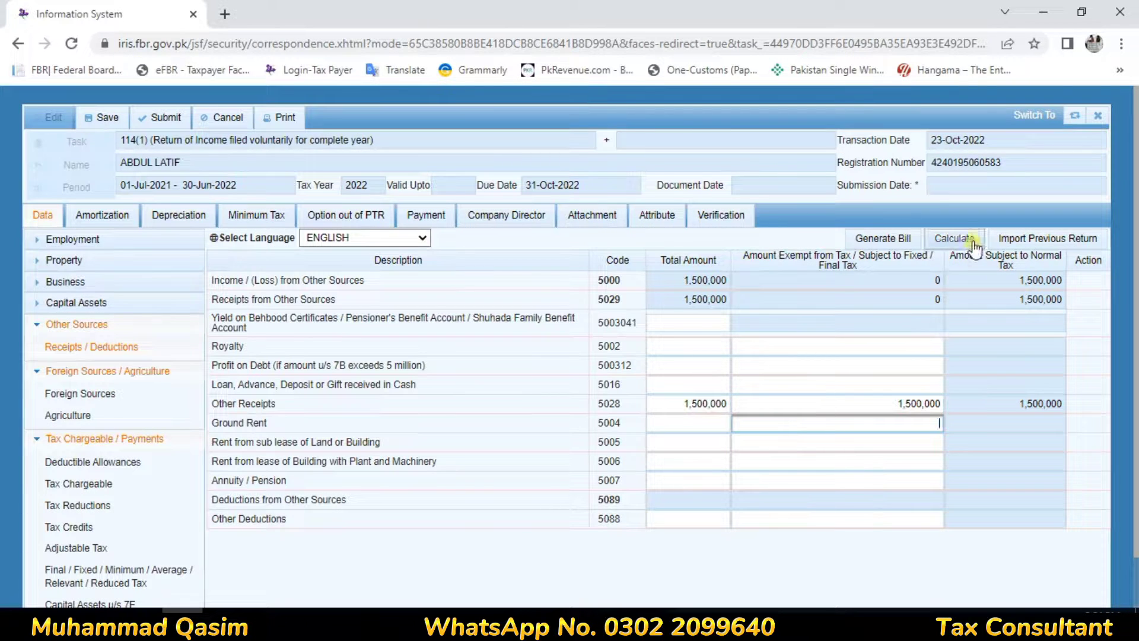
pyautogui.click(975, 243)
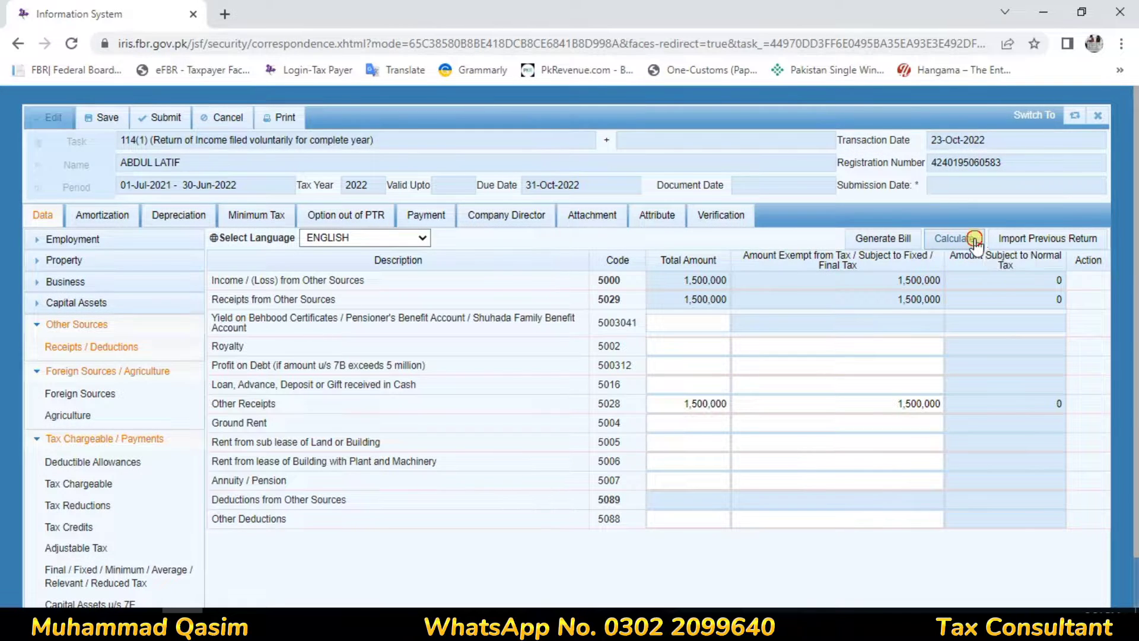
# Step: Reopen the tax computations and review the rows from income sources down to Refundable Income Tax
pyautogui.scroll(-1, 130, 534)
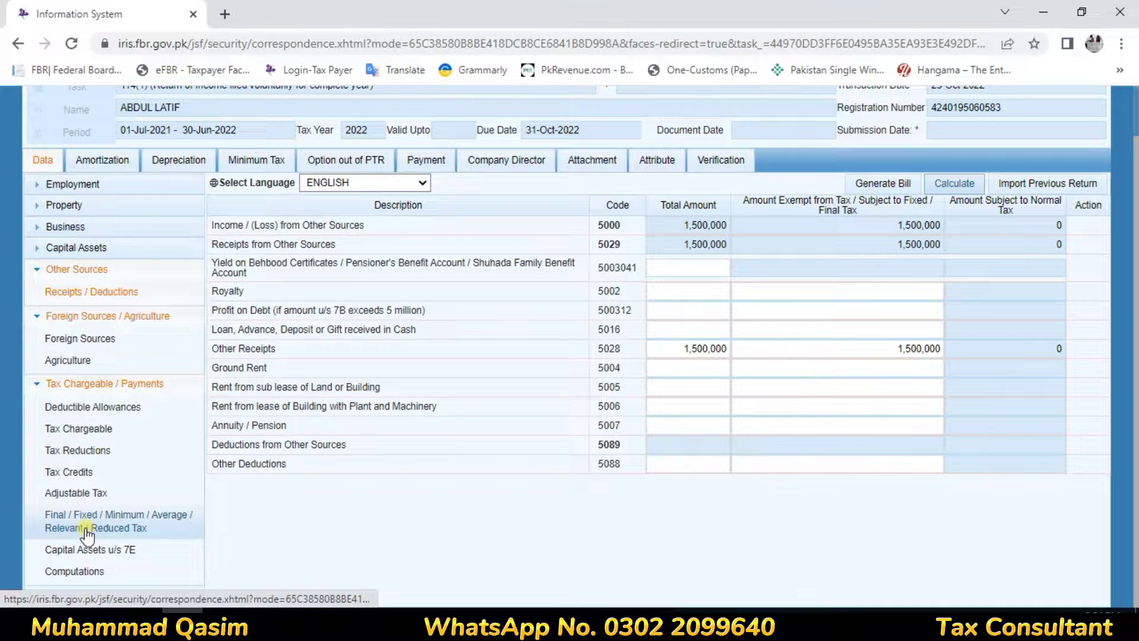
pyautogui.click(89, 573)
pyautogui.scroll(-8, 748, 227)
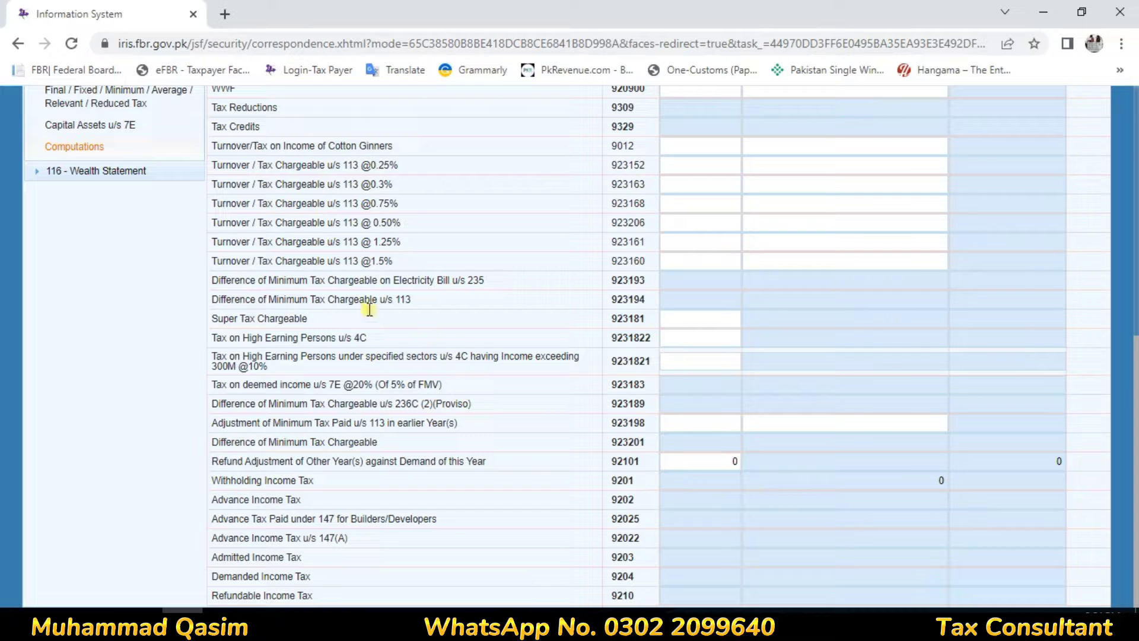
pyautogui.scroll(4, 380, 481)
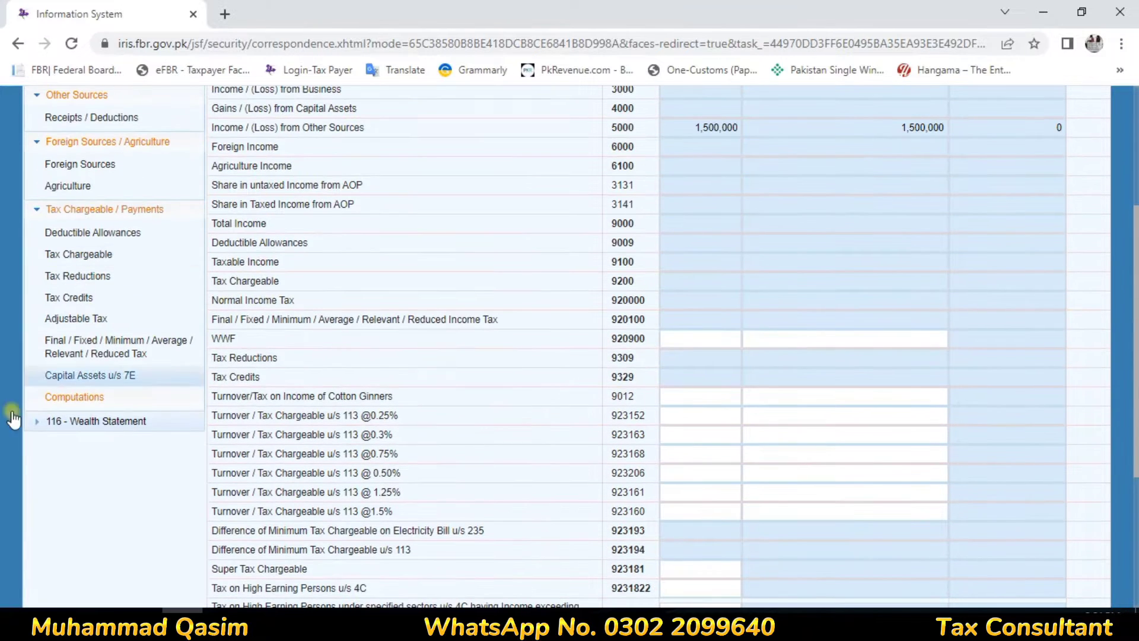
# Step: Locate Profit on Debt u/s 151 @ 15% in the Adjustable Tax schedule and select its tax collected/deducted field
pyautogui.click(76, 318)
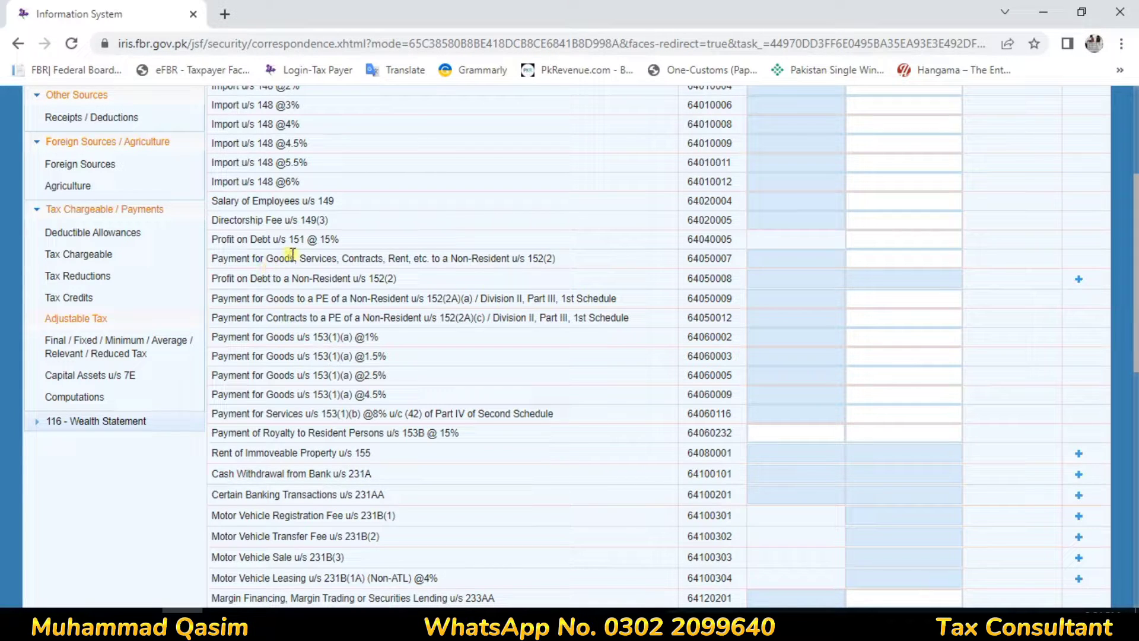
pyautogui.scroll(3, 273, 270)
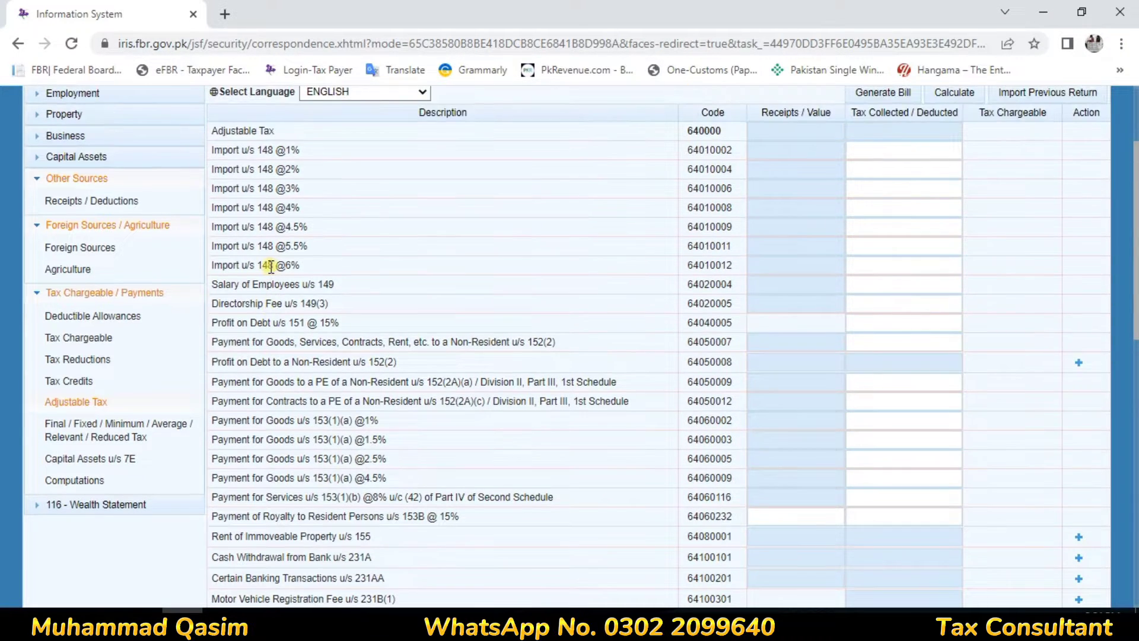
pyautogui.scroll(-1, 277, 265)
pyautogui.scroll(-1, 276, 265)
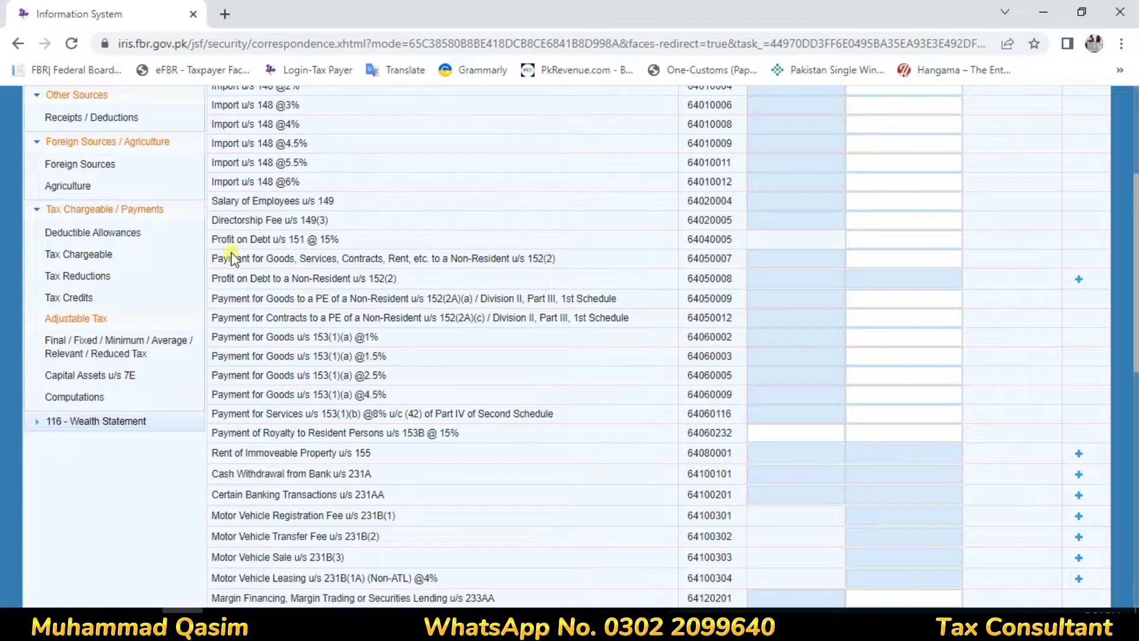
pyautogui.moveTo(229, 240); pyautogui.dragTo(331, 242)
pyautogui.click(361, 238)
pyautogui.moveTo(213, 239); pyautogui.dragTo(844, 246)
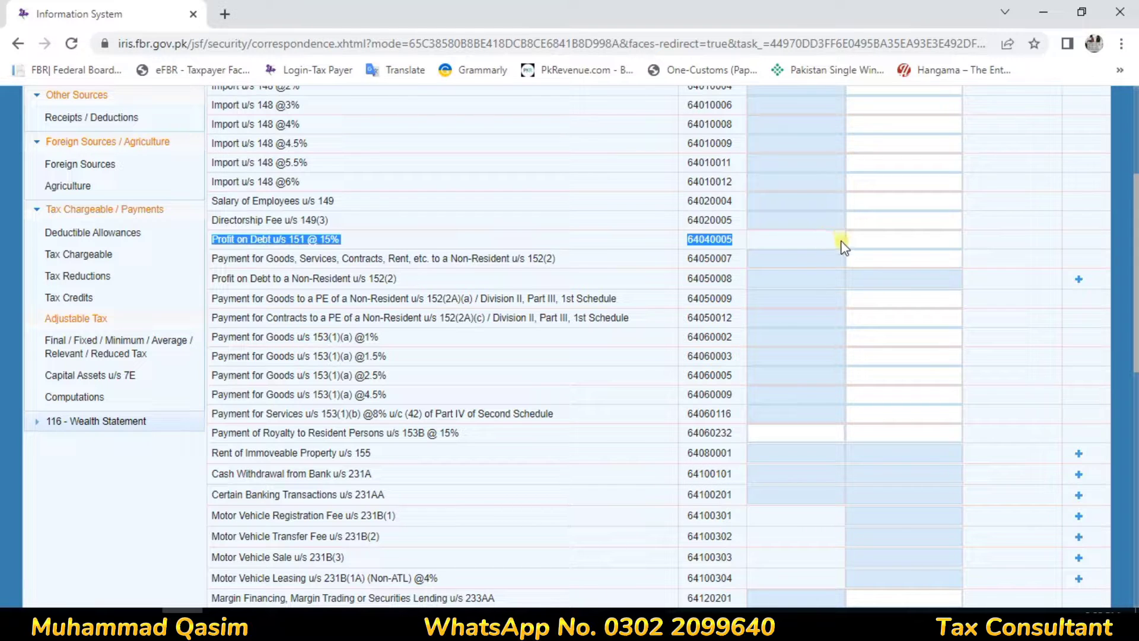
pyautogui.click(843, 245)
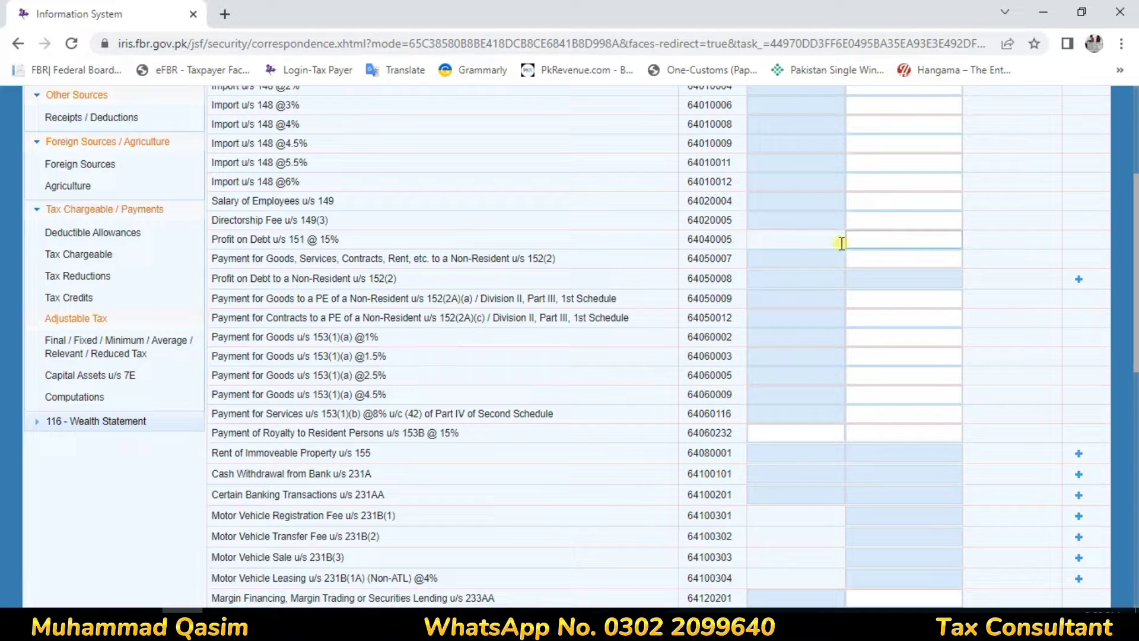
pyautogui.click(913, 234)
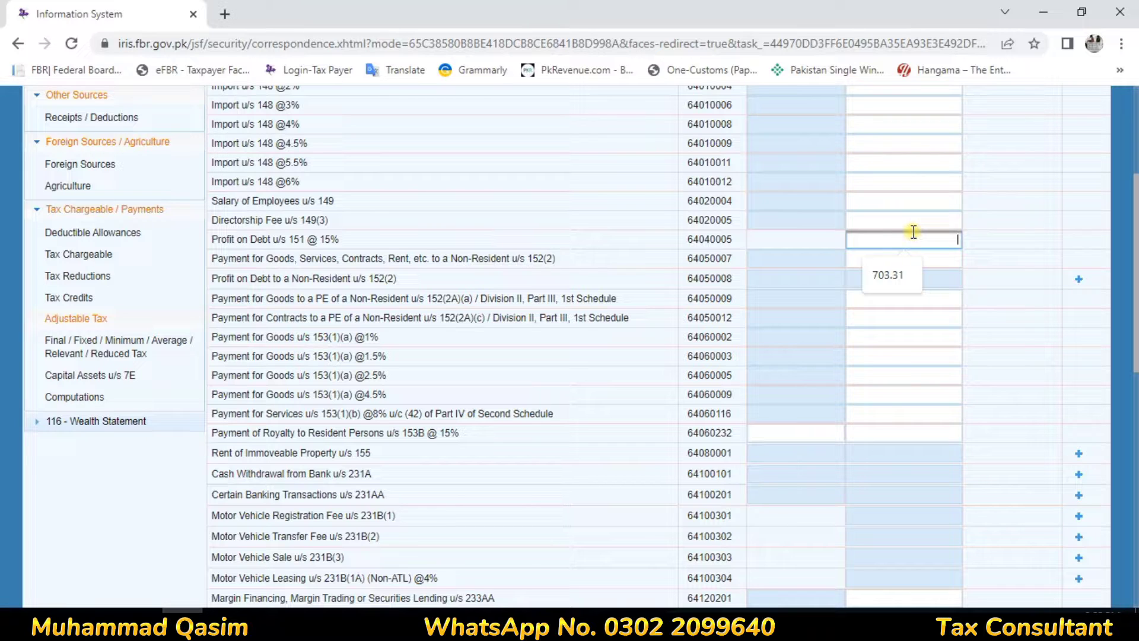
# Step: In the Final / Fixed / Minimum tax schedule, search for "Profit" and locate Profit on debt u/s 7B (amount not exceeding 5 million)
pyautogui.click(139, 348)
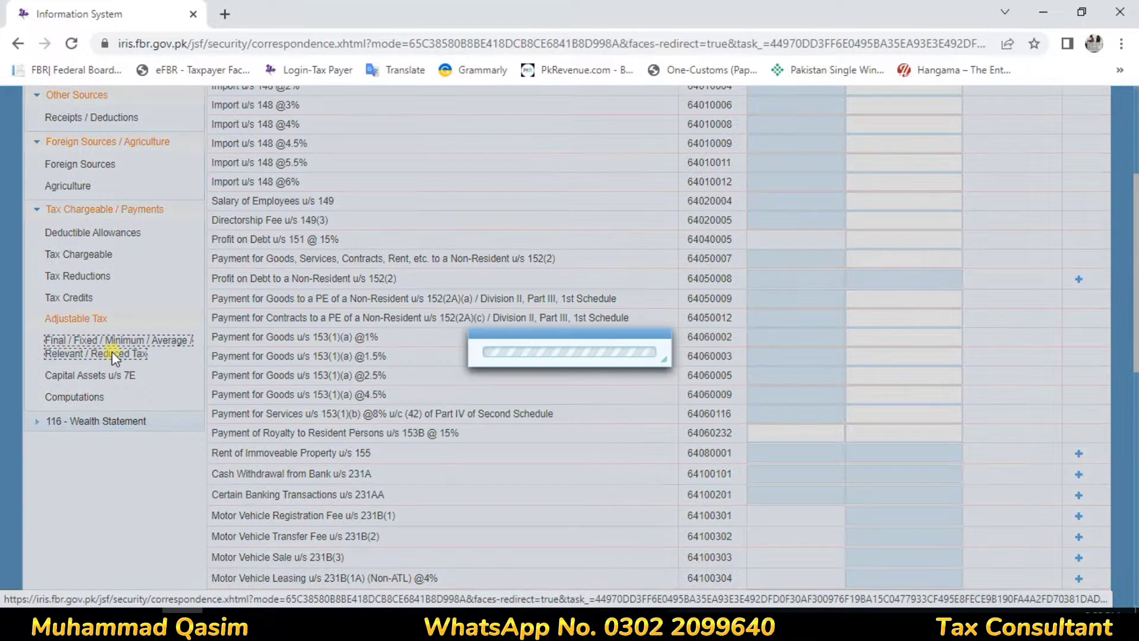
pyautogui.scroll(-8, 471, 342)
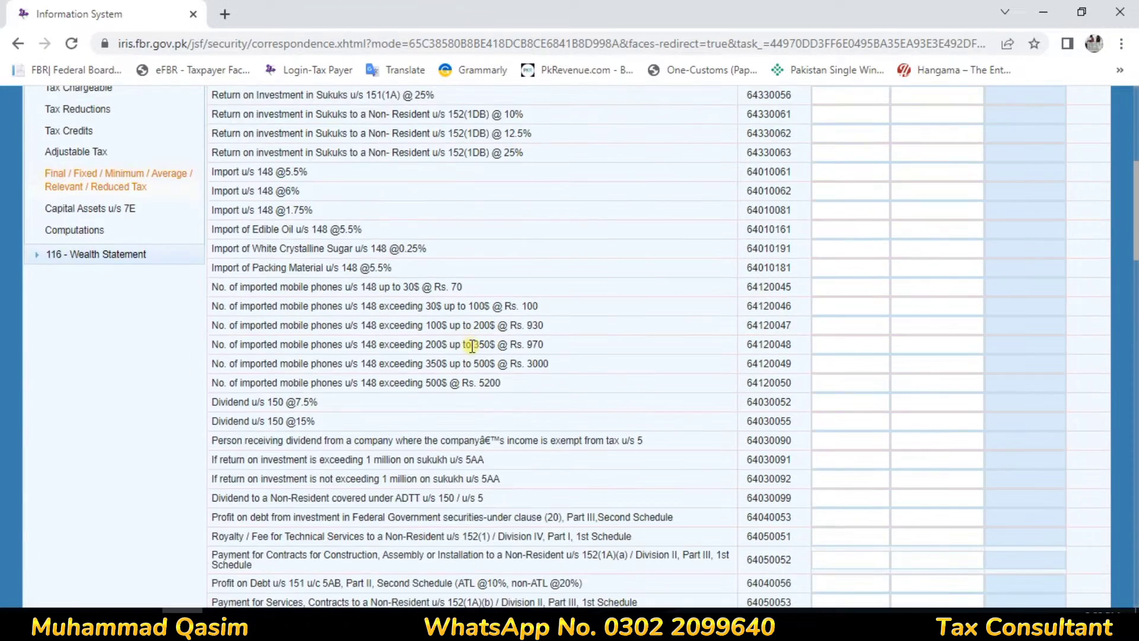
pyautogui.scroll(-3, 471, 349)
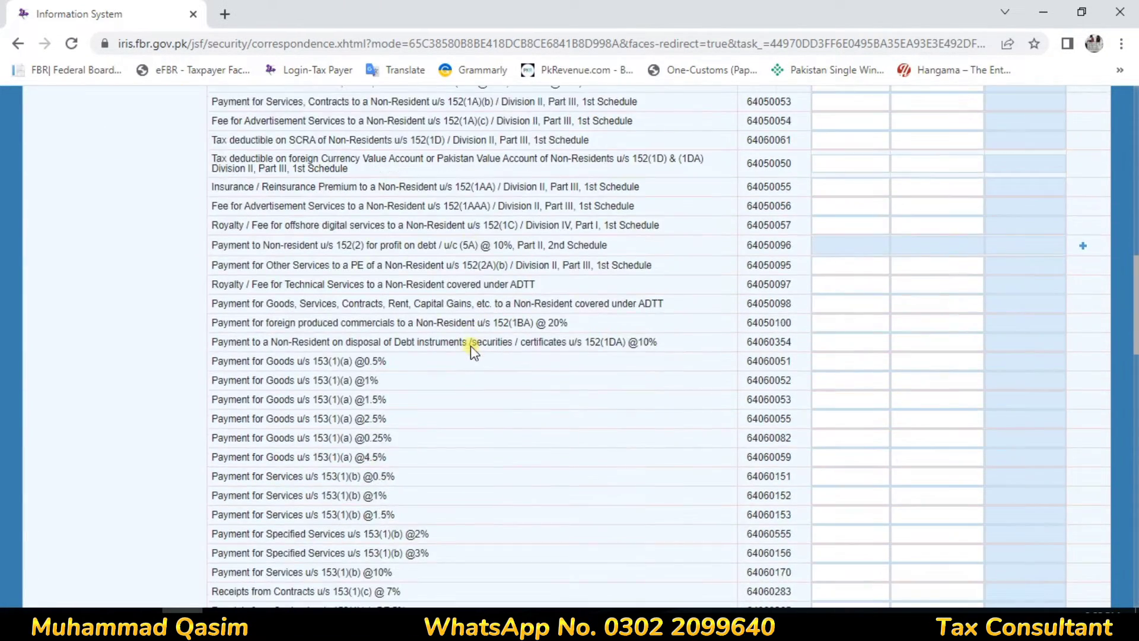
pyautogui.scroll(-4, 471, 349)
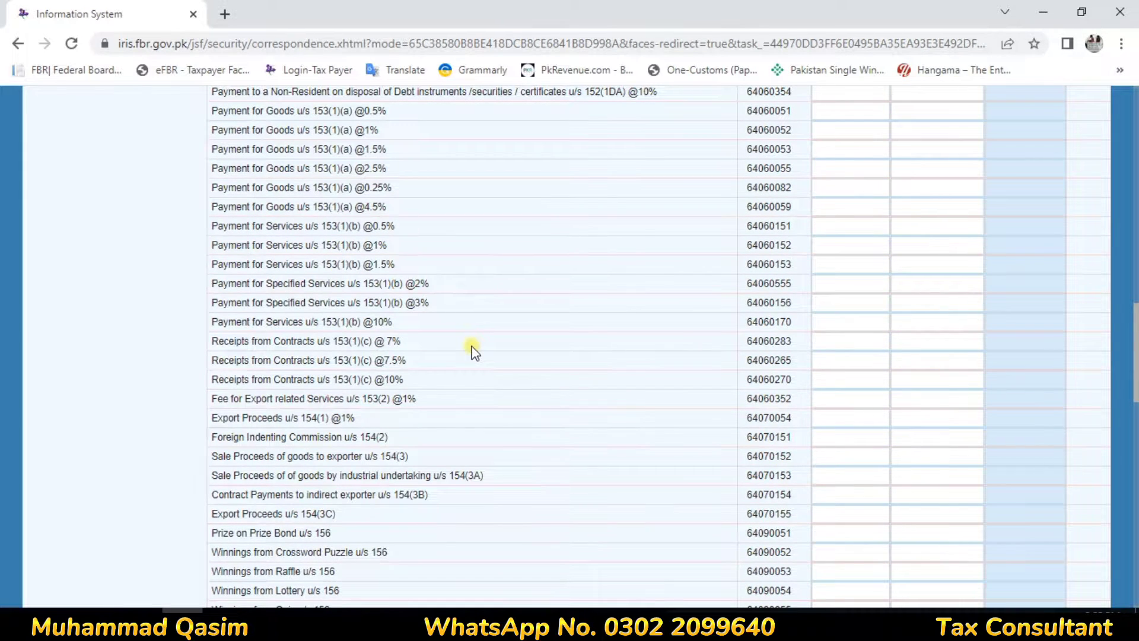
pyautogui.scroll(-4, 474, 351)
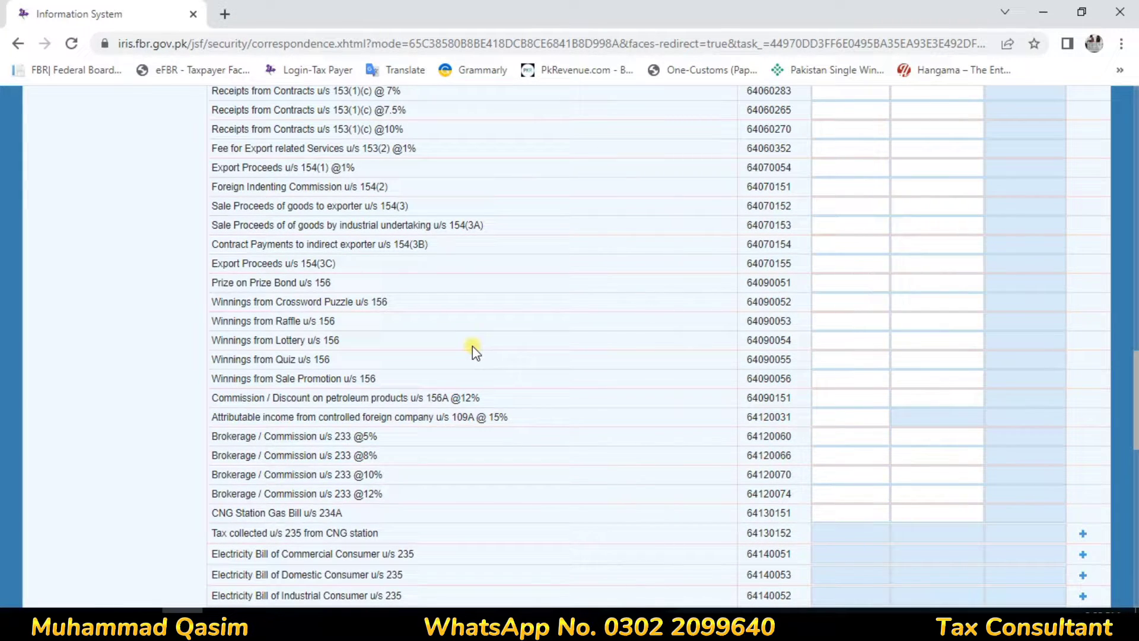
pyautogui.hotkey('ctrl', 'f')
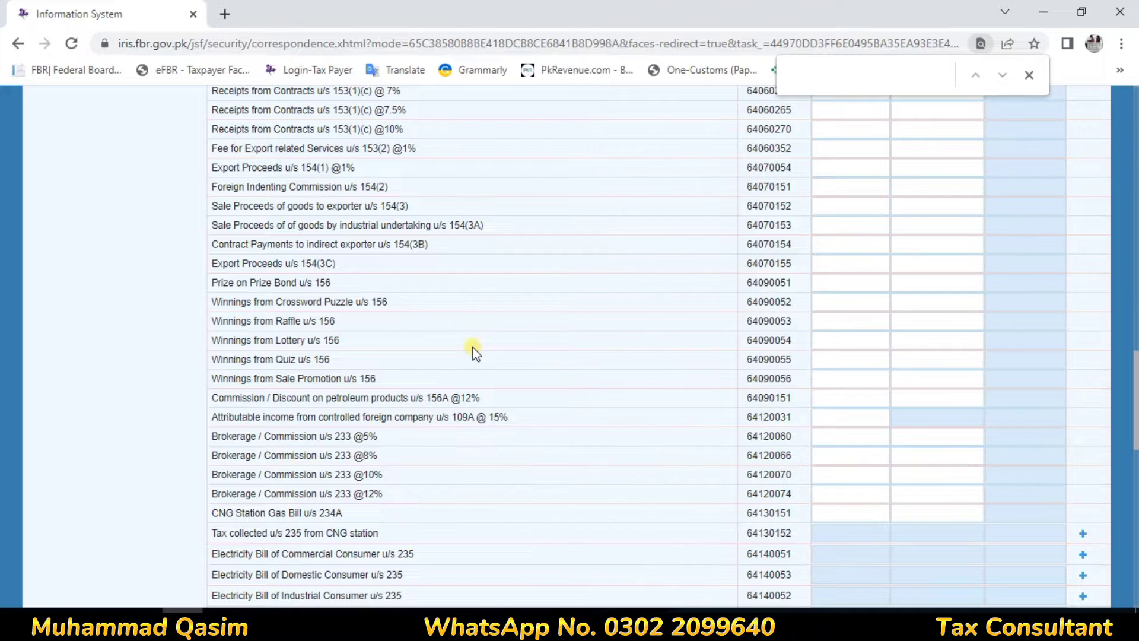
pyautogui.write('Profit')
pyautogui.press('Return')
pyautogui.press('Return')
pyautogui.press('Return')
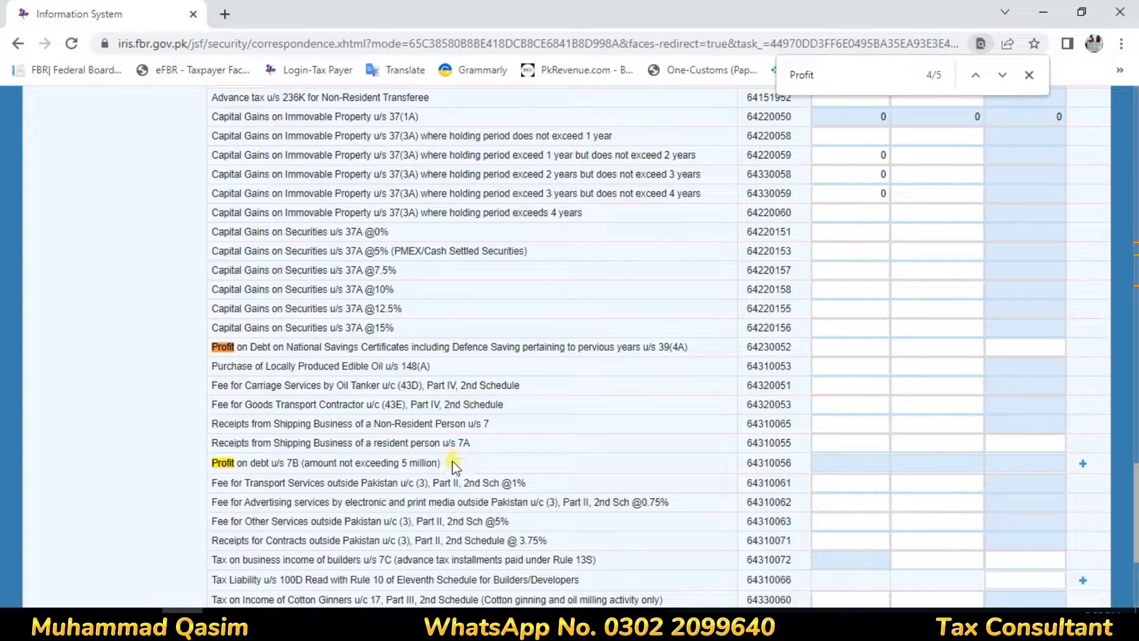
pyautogui.moveTo(450, 467); pyautogui.dragTo(214, 480)
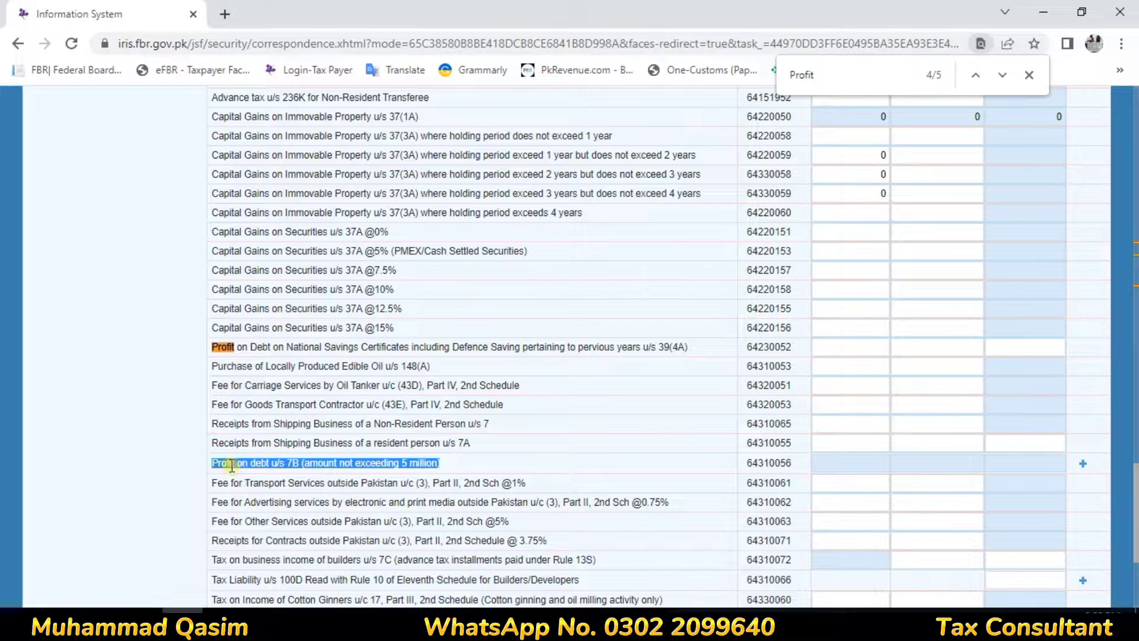
pyautogui.click(865, 467)
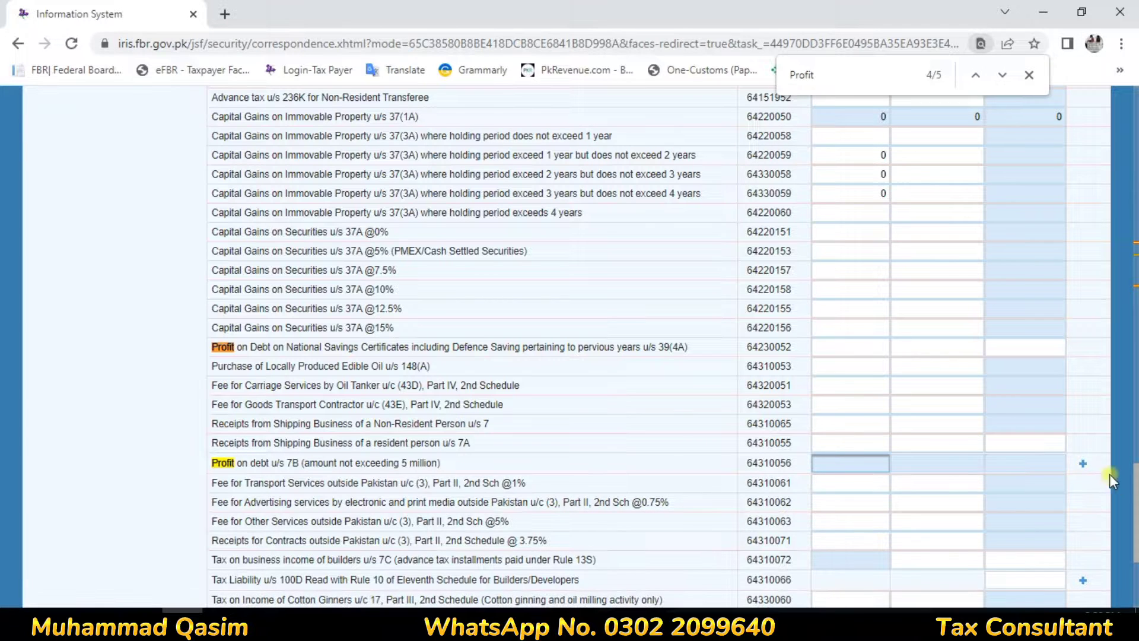
pyautogui.click(1084, 465)
pyautogui.click(479, 293)
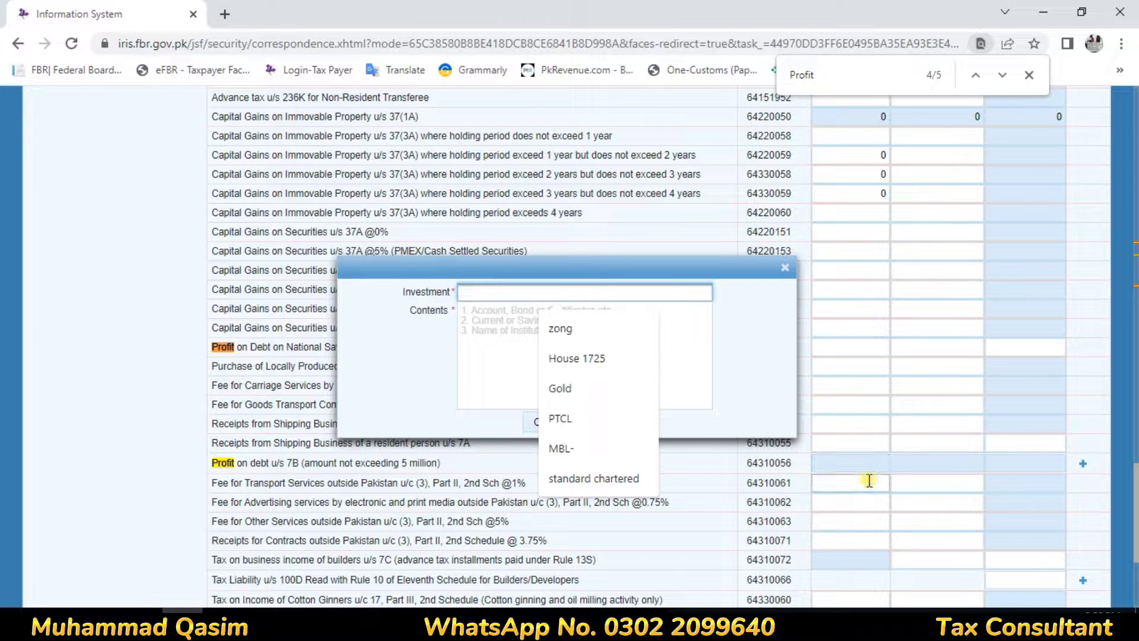
pyautogui.click(866, 464)
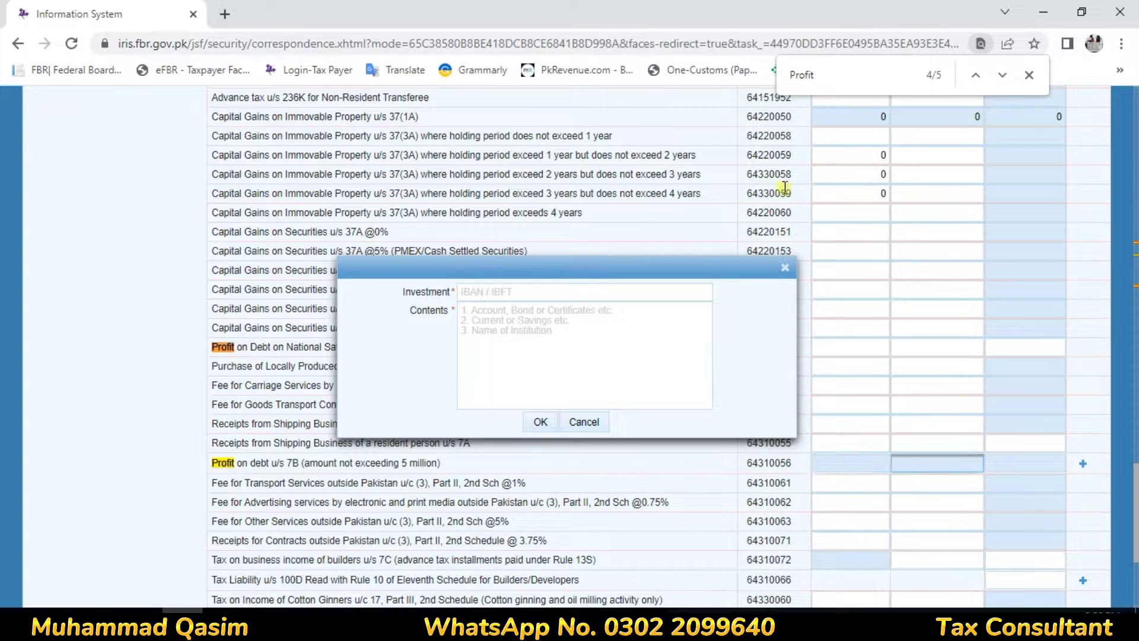
pyautogui.click(785, 268)
# Step: Review the Adjustable Tax rows for bank cash withdrawal, banking transactions, private vehicle tax, domestic electricity and cellphone bills
pyautogui.scroll(10, 835, 327)
pyautogui.scroll(10, 836, 328)
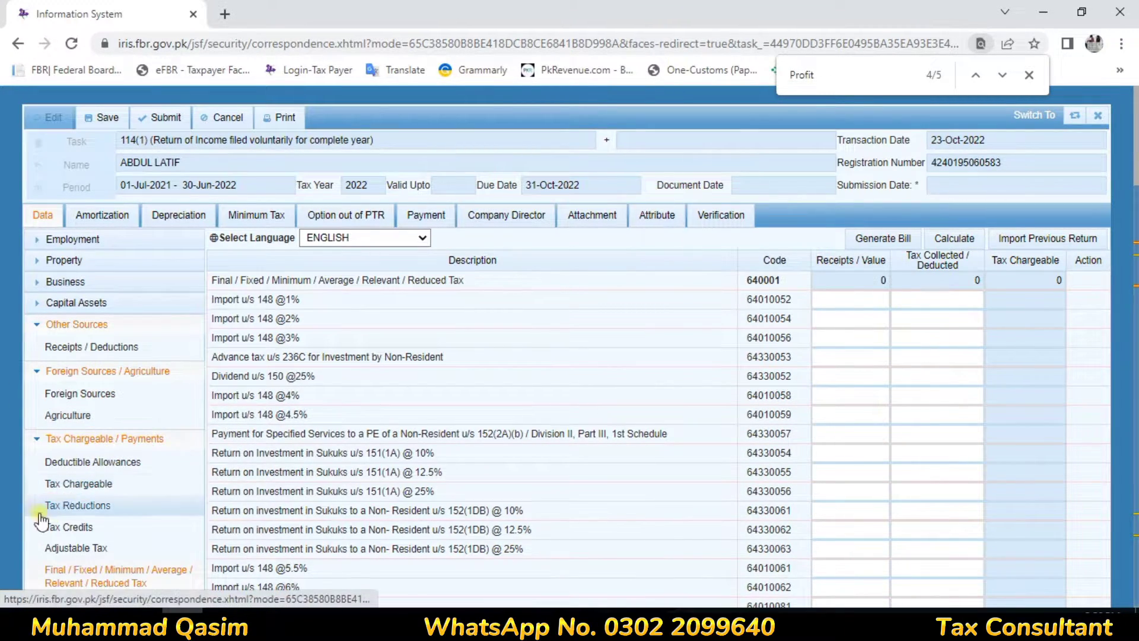
pyautogui.click(74, 546)
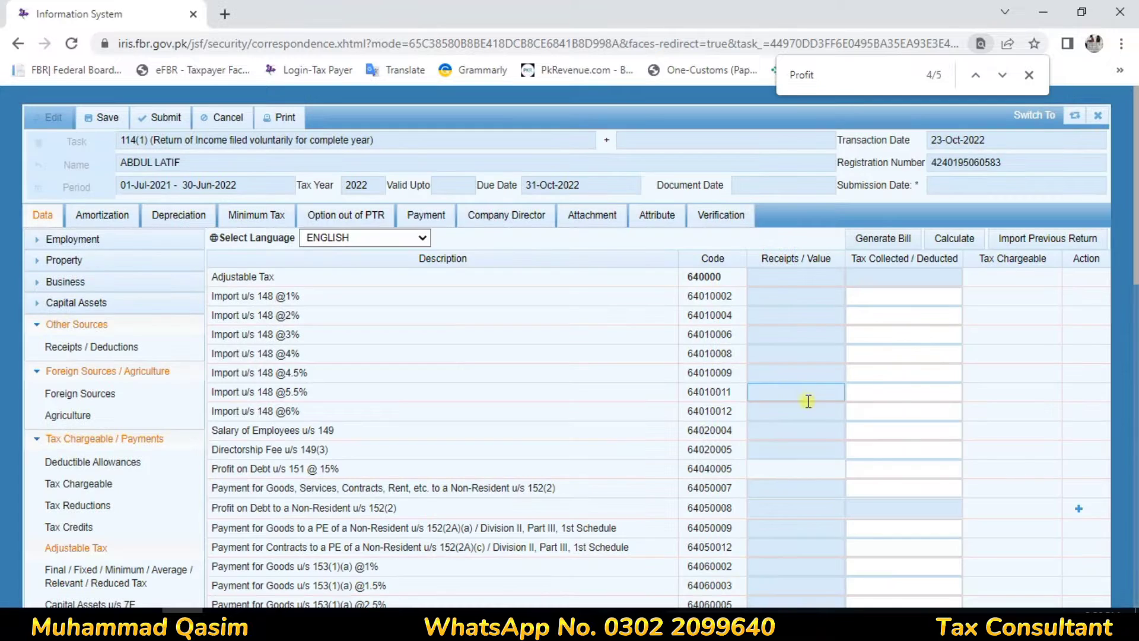
pyautogui.scroll(-4, 419, 483)
pyautogui.scroll(-3, 357, 473)
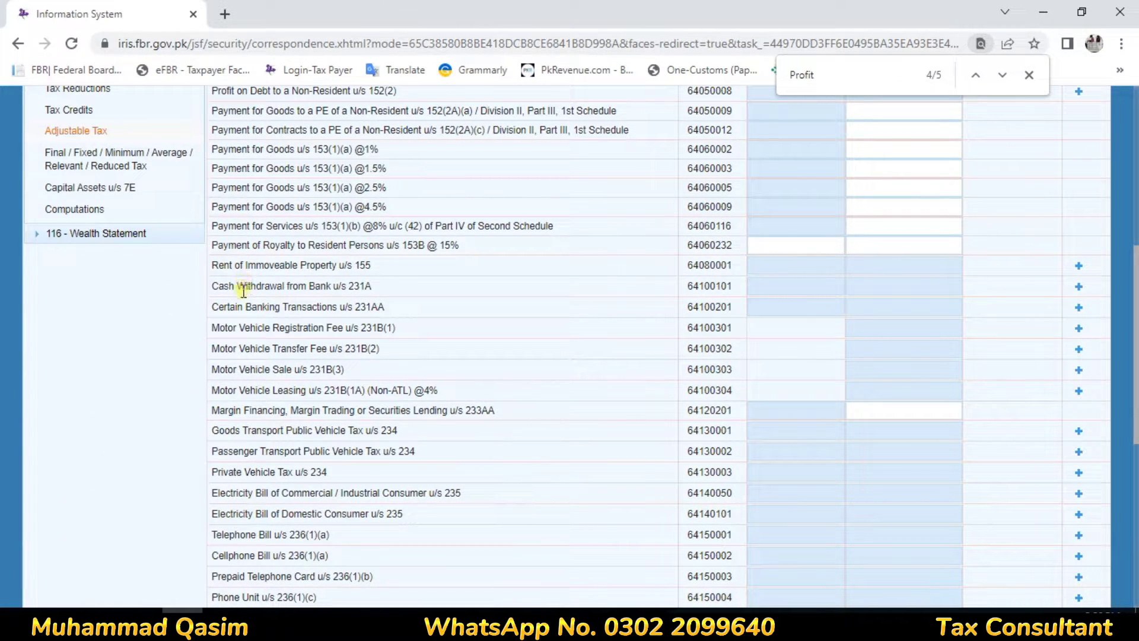
pyautogui.moveTo(383, 287); pyautogui.dragTo(216, 283)
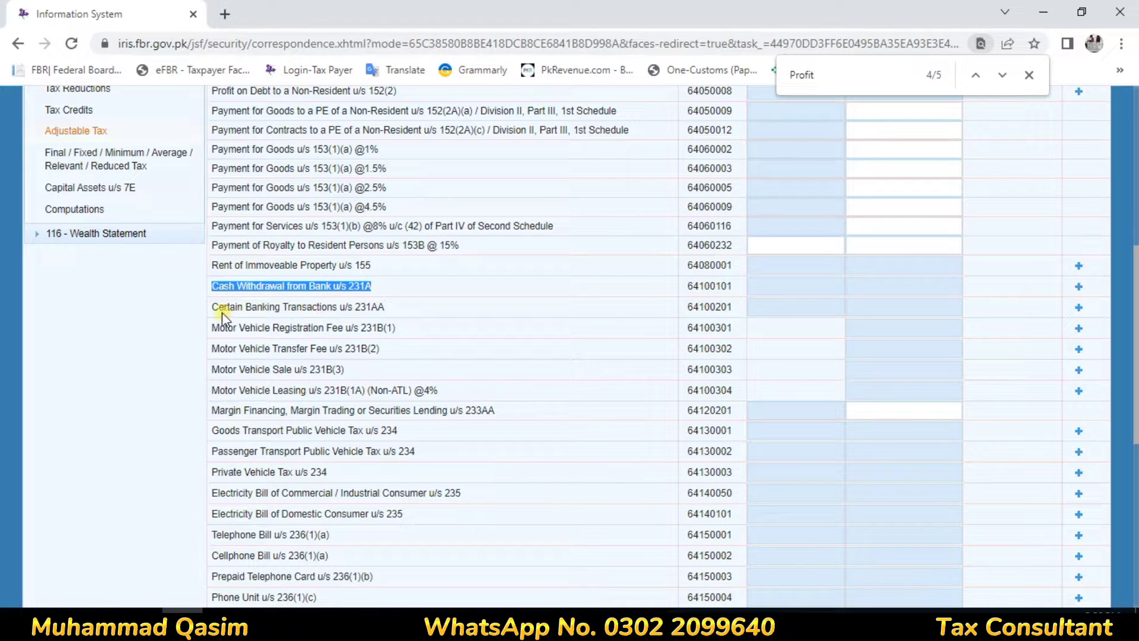
pyautogui.moveTo(377, 308); pyautogui.dragTo(282, 305)
pyautogui.scroll(-2, 267, 450)
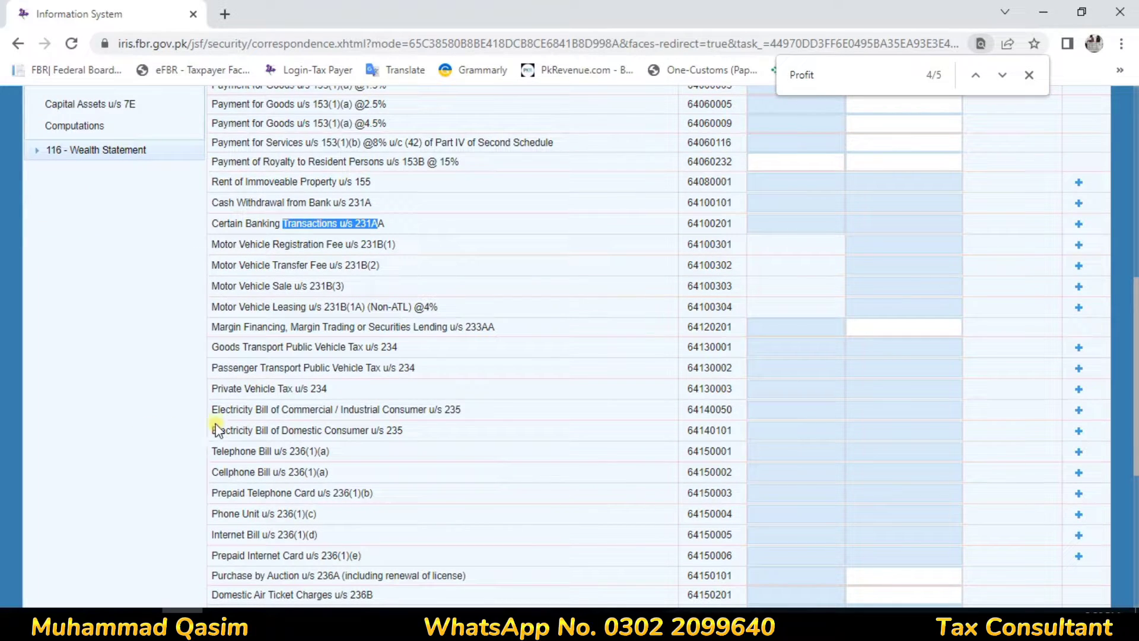
pyautogui.moveTo(339, 388); pyautogui.dragTo(232, 389)
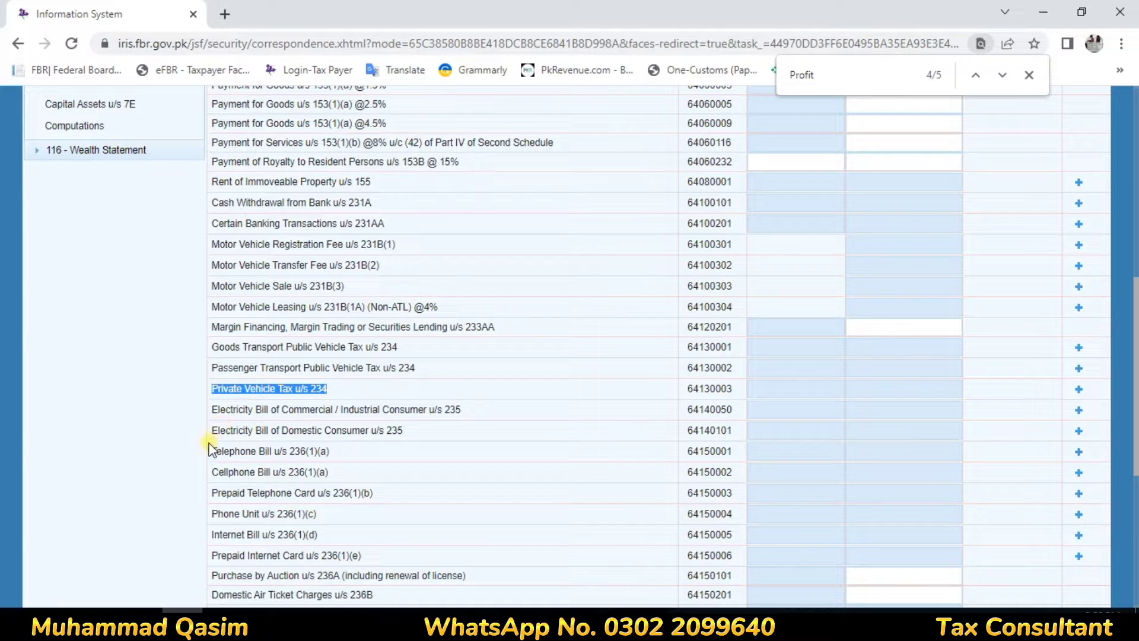
pyautogui.moveTo(407, 436); pyautogui.dragTo(228, 433)
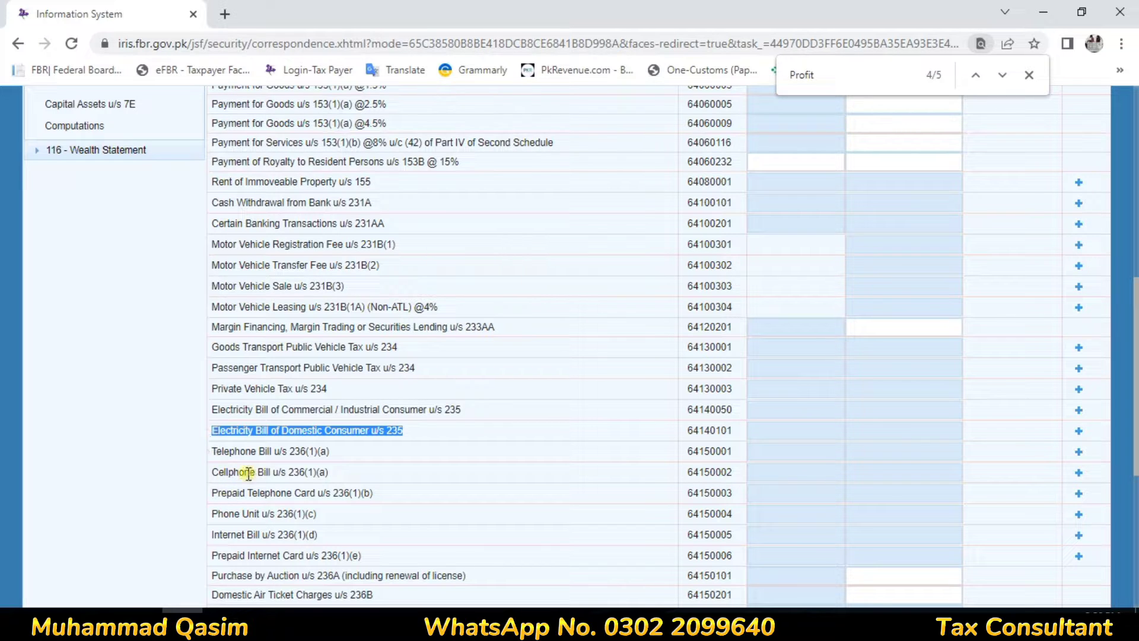
pyautogui.moveTo(328, 472); pyautogui.dragTo(208, 484)
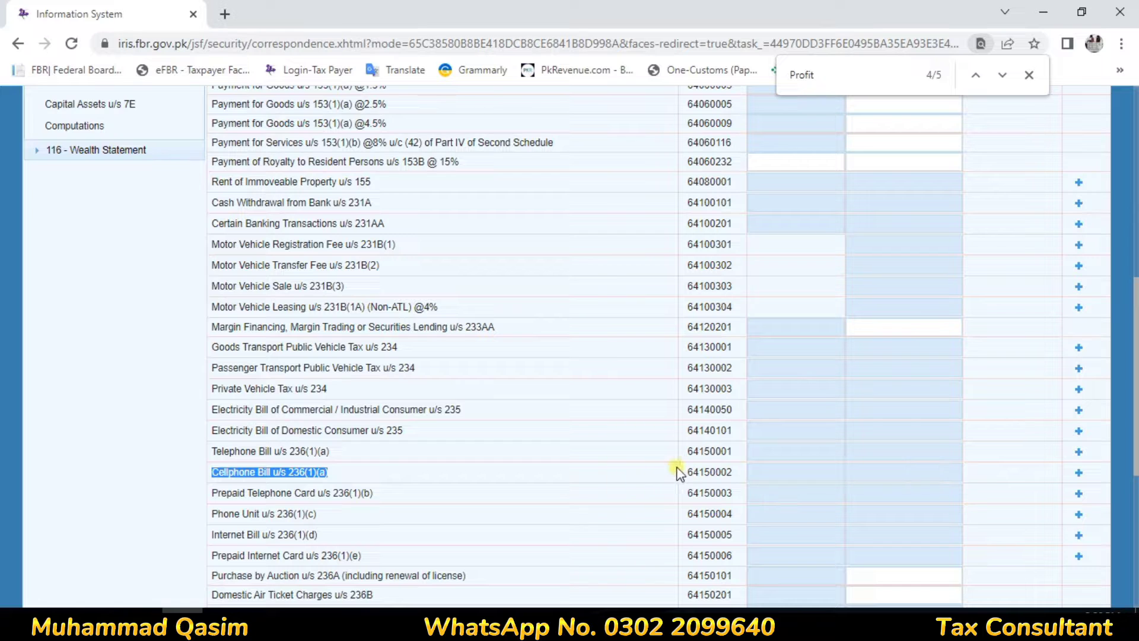
# Step: Add a Cellphone Bill u/s 236(1)(a) entry with utility zong and the mobile number as contents
pyautogui.moveTo(679, 469); pyautogui.dragTo(852, 477)
pyautogui.click(795, 470)
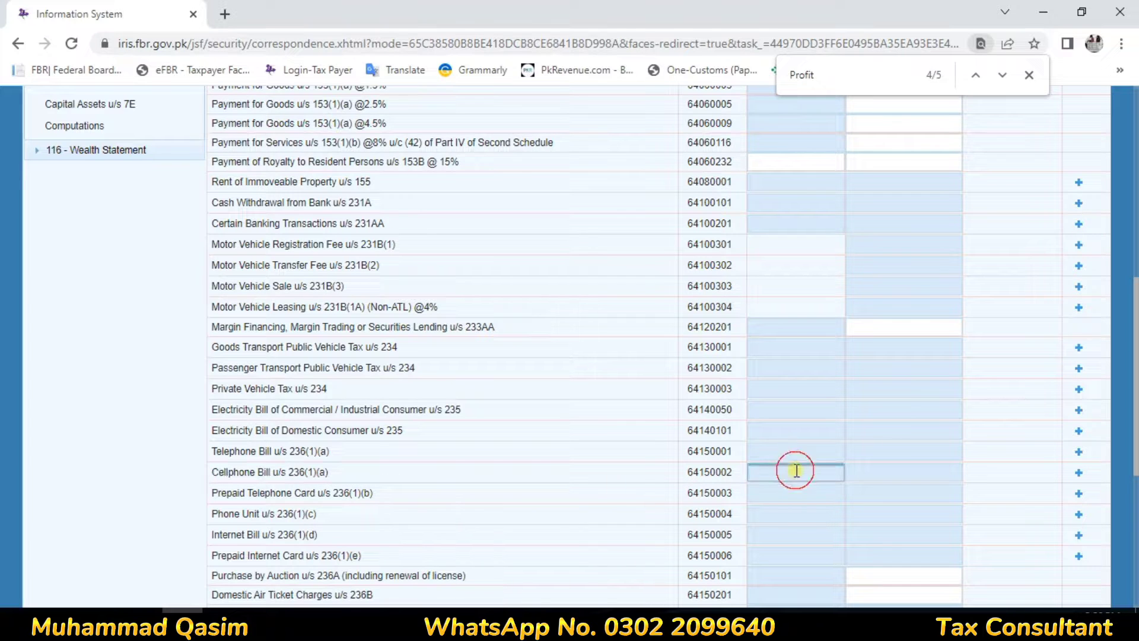
pyautogui.click(1079, 472)
pyautogui.click(482, 293)
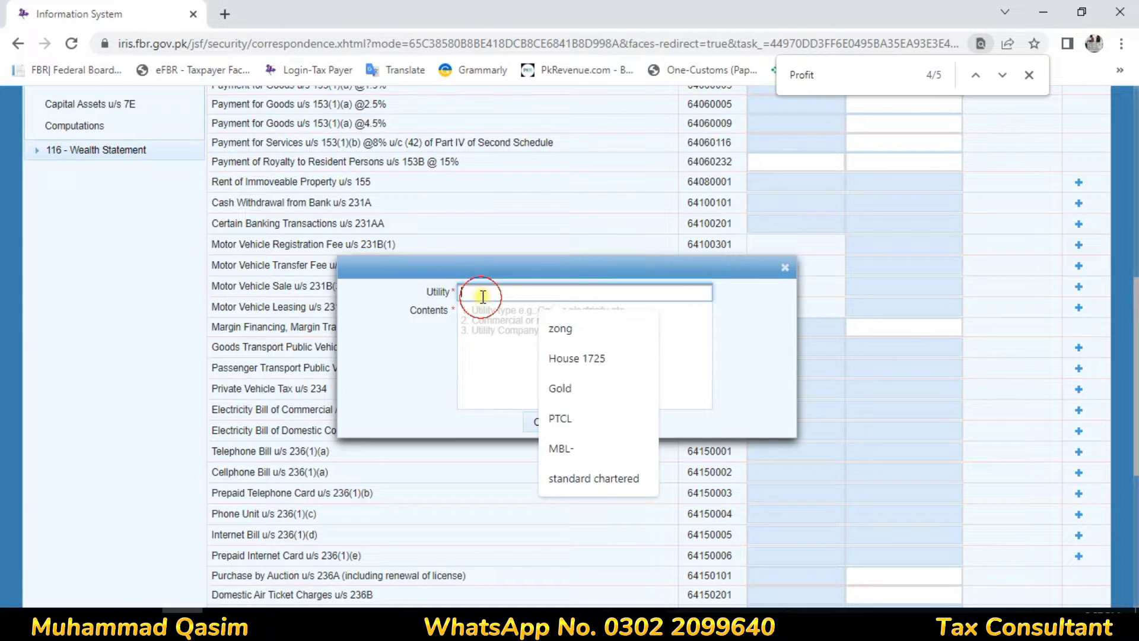
pyautogui.click(570, 330)
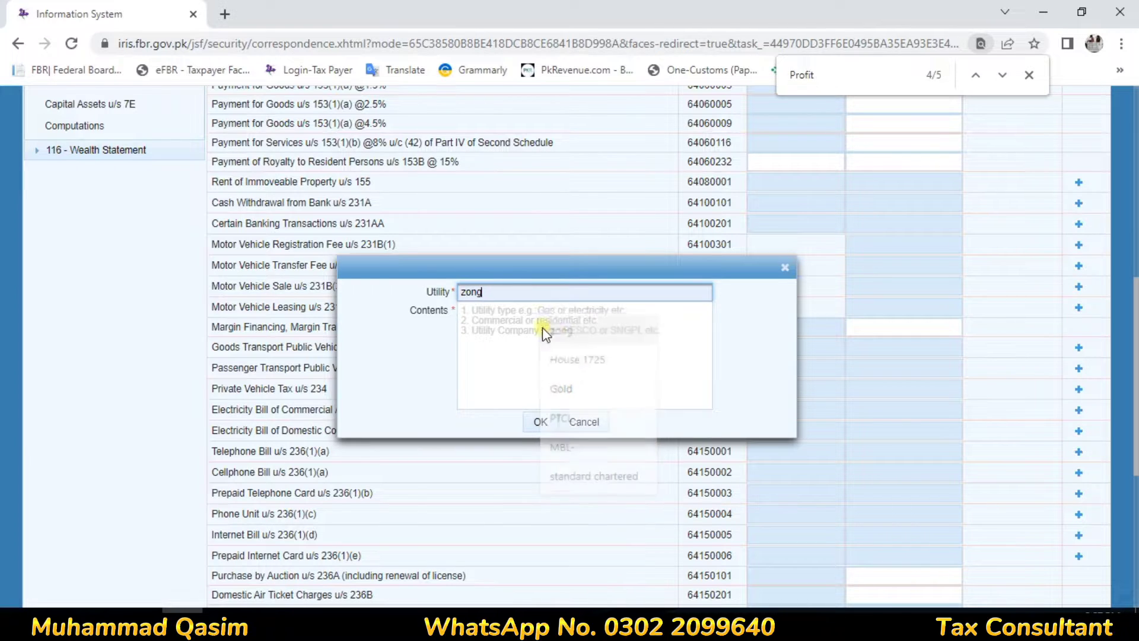
pyautogui.click(521, 327)
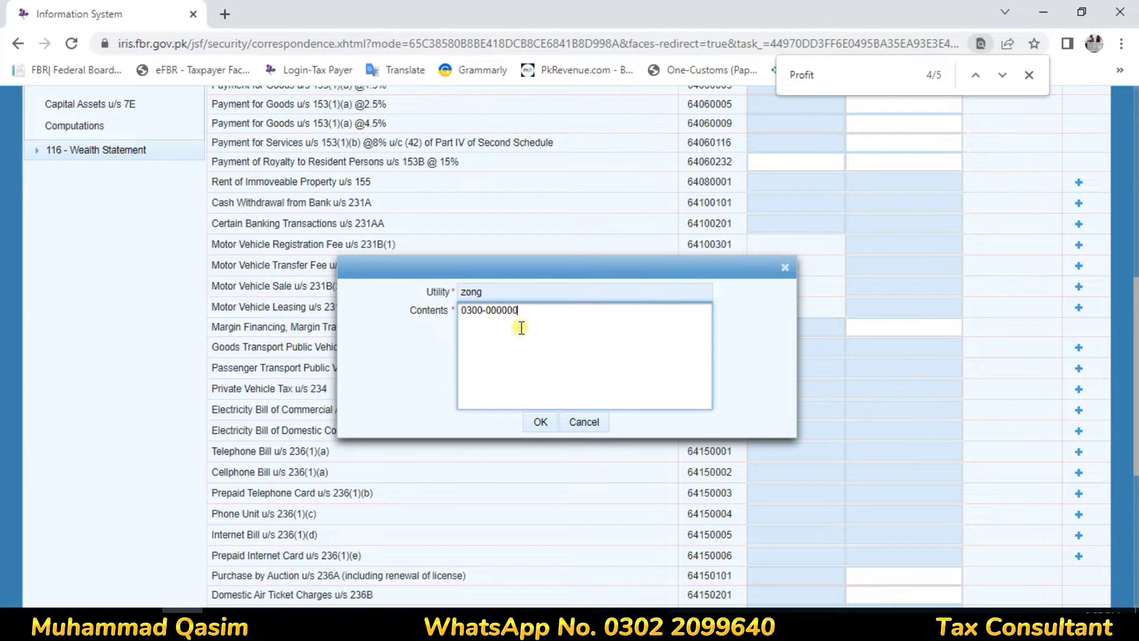
pyautogui.click(540, 422)
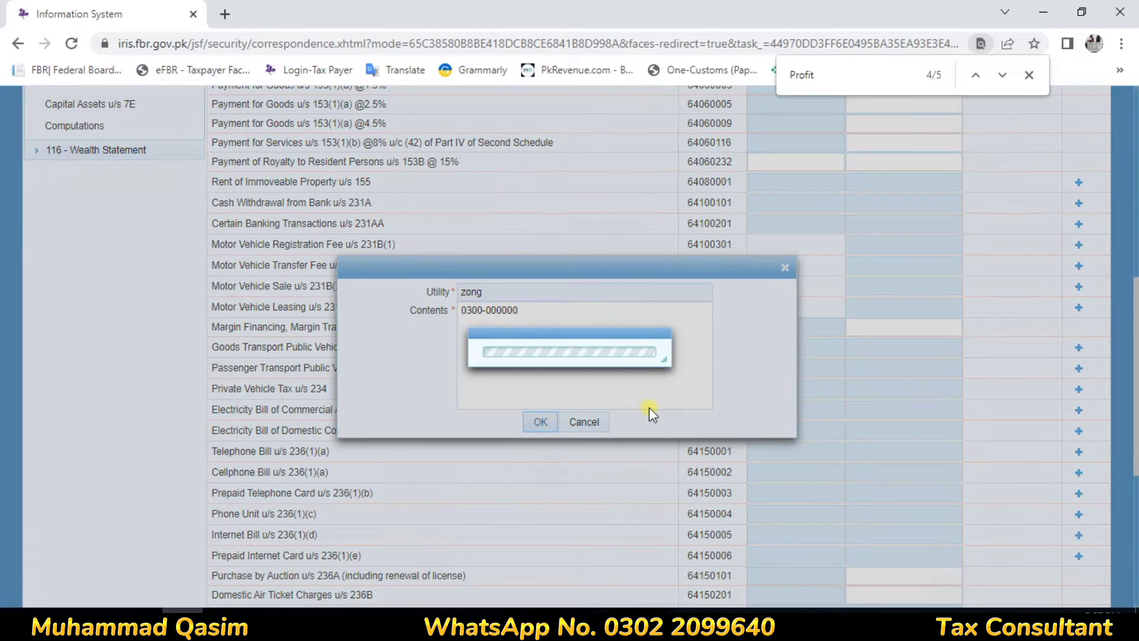
# Step: Enter 5,000 as receipts/value and 500 as tax deducted for the zong cellphone bill, and recalculate the return
pyautogui.click(823, 495)
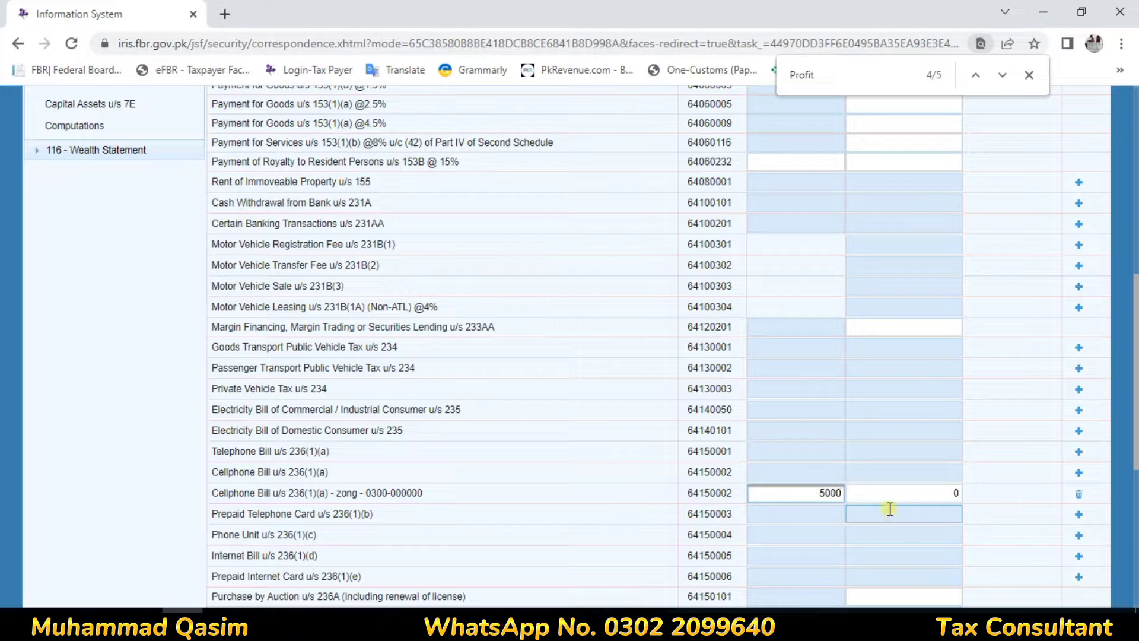
pyautogui.press('Tab')
pyautogui.write('500')
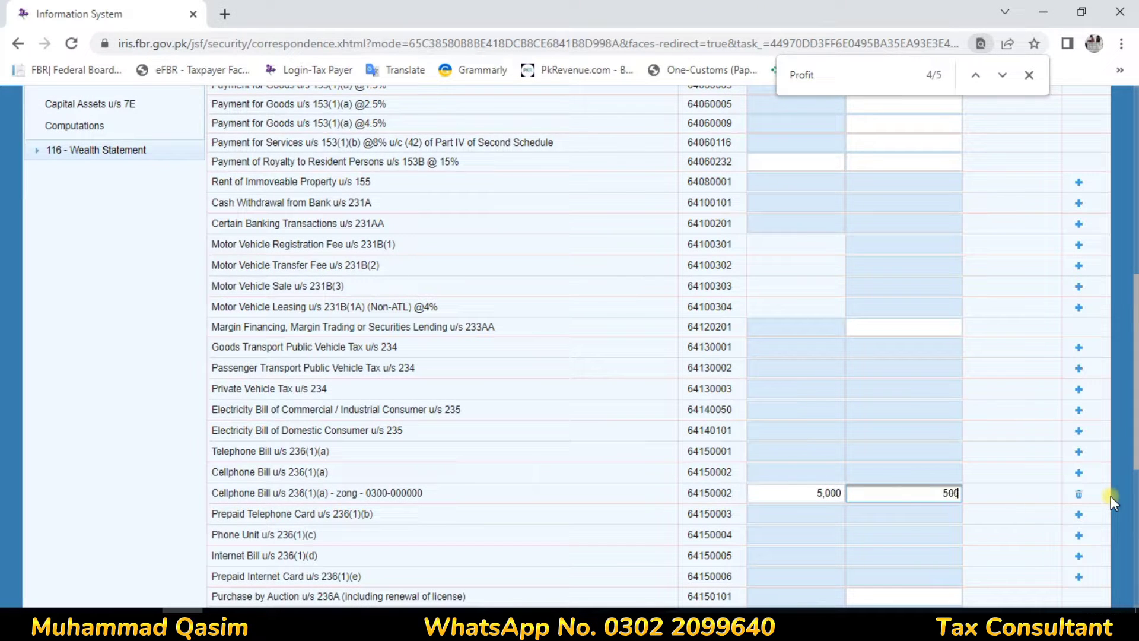
pyautogui.click(601, 413)
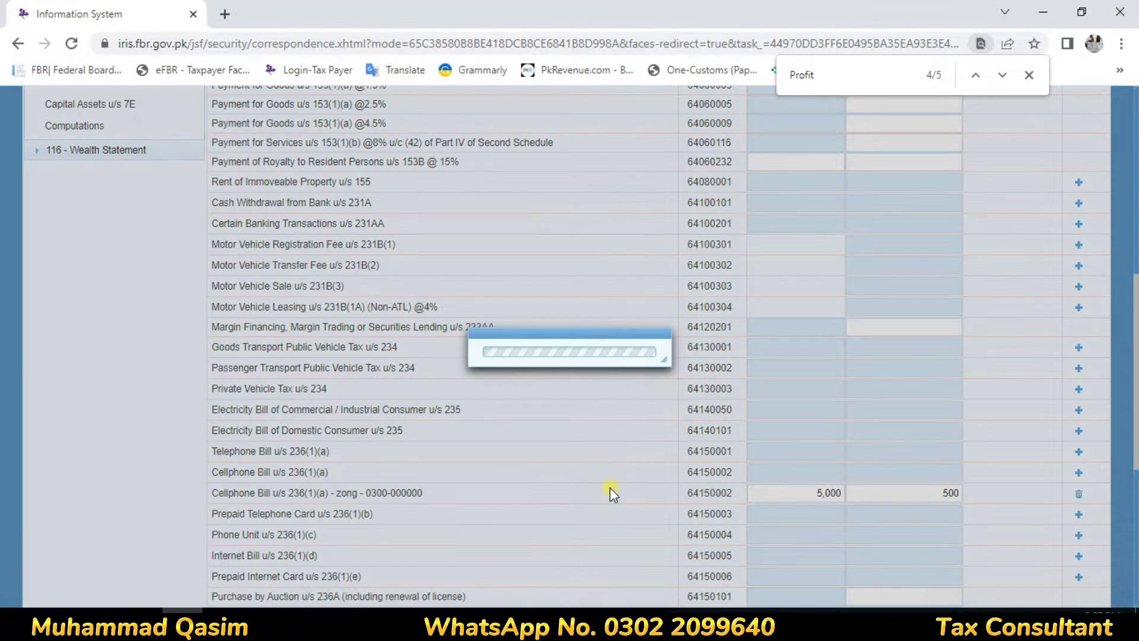
pyautogui.scroll(8, 831, 237)
pyautogui.click(975, 239)
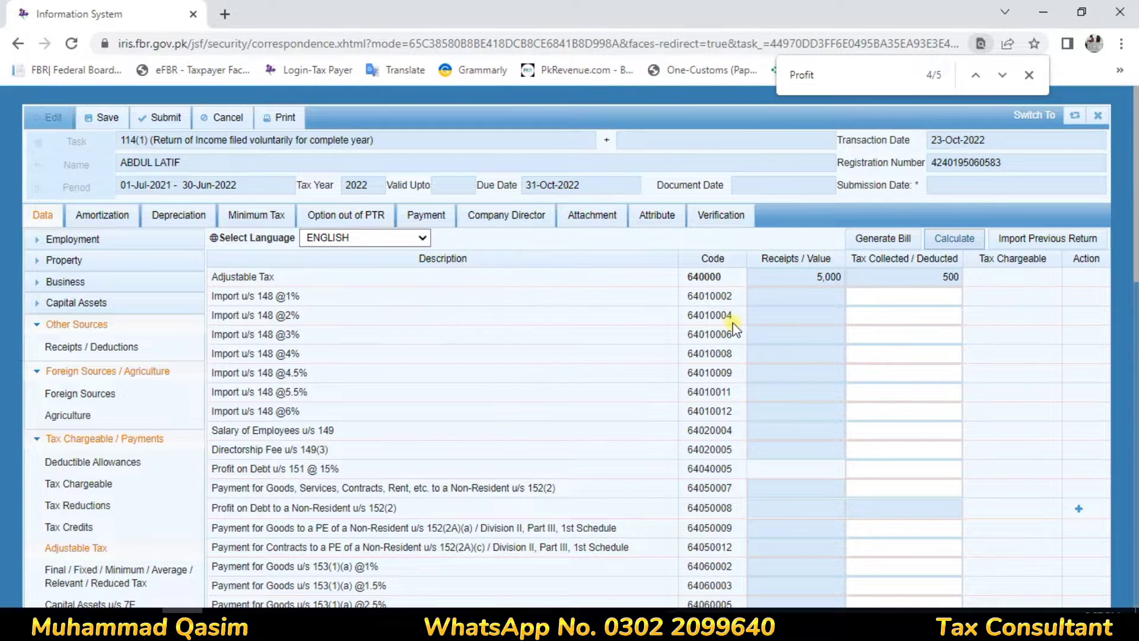
# Step: Check the Withholding Income Tax and Refundable Income Tax rows in the tax computations
pyautogui.scroll(-3, 736, 324)
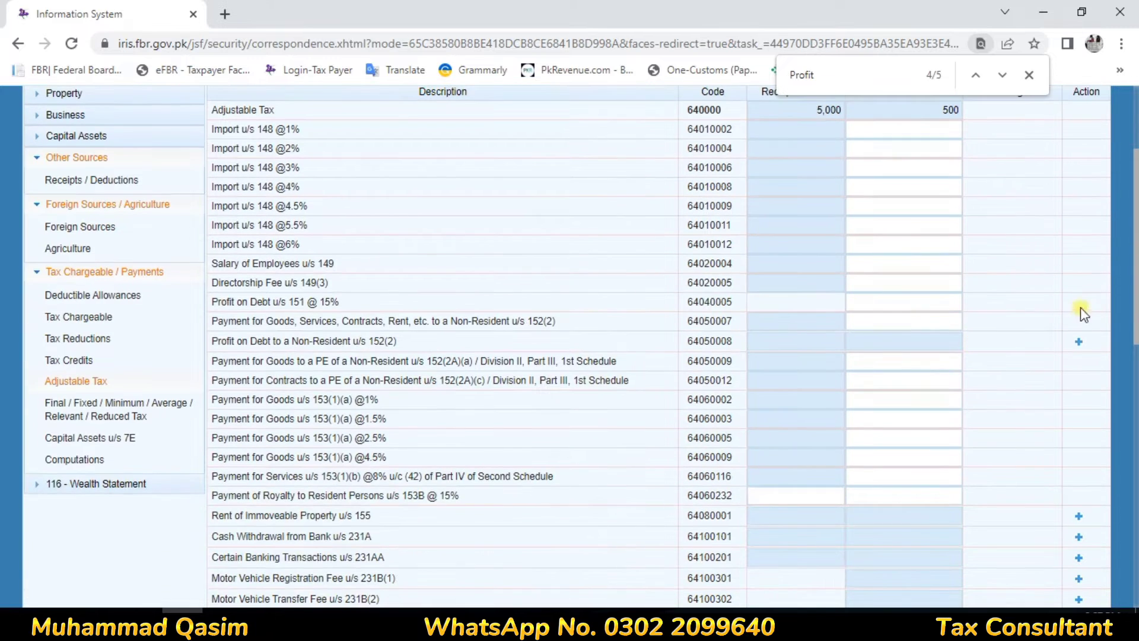
pyautogui.click(75, 459)
pyautogui.scroll(-5, 1082, 403)
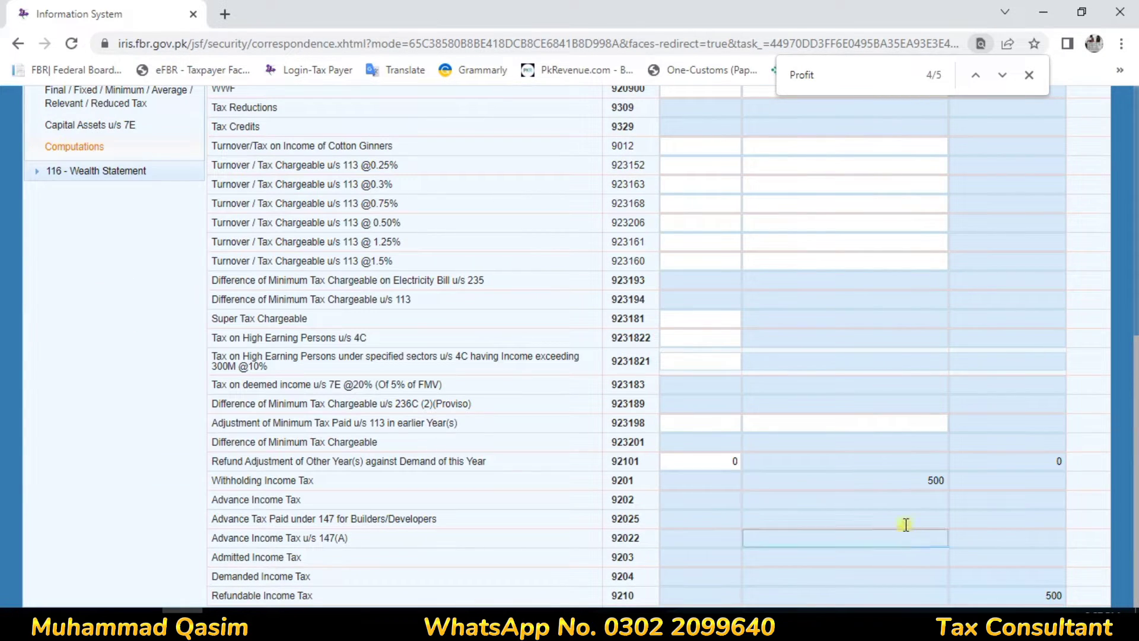
pyautogui.click(908, 479)
pyautogui.scroll(4, 672, 453)
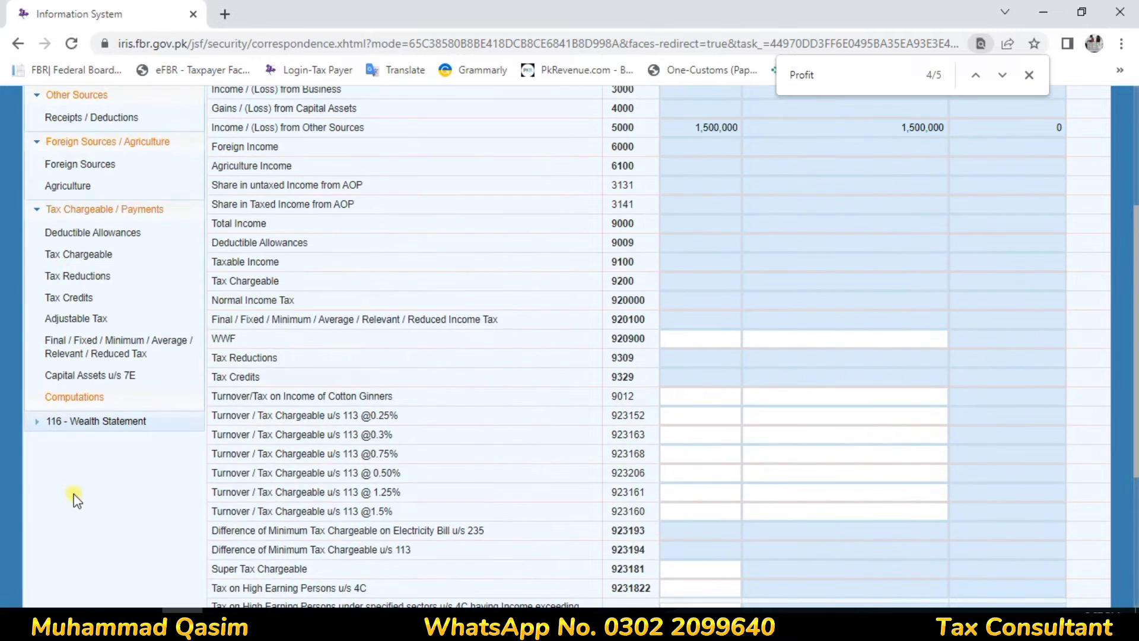
# Step: In the wealth statement's Personal Expenses, enter 1,200,000 for Other Personal / Household Expenses (7087) and recalculate
pyautogui.click(92, 422)
pyautogui.click(95, 445)
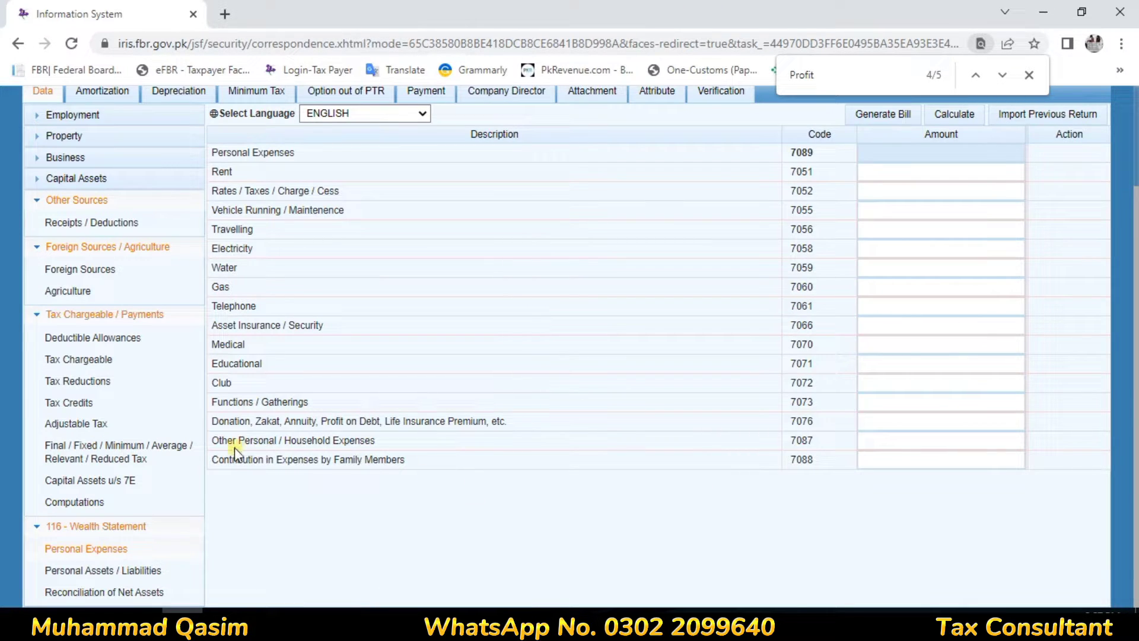
pyautogui.moveTo(221, 442); pyautogui.dragTo(629, 445)
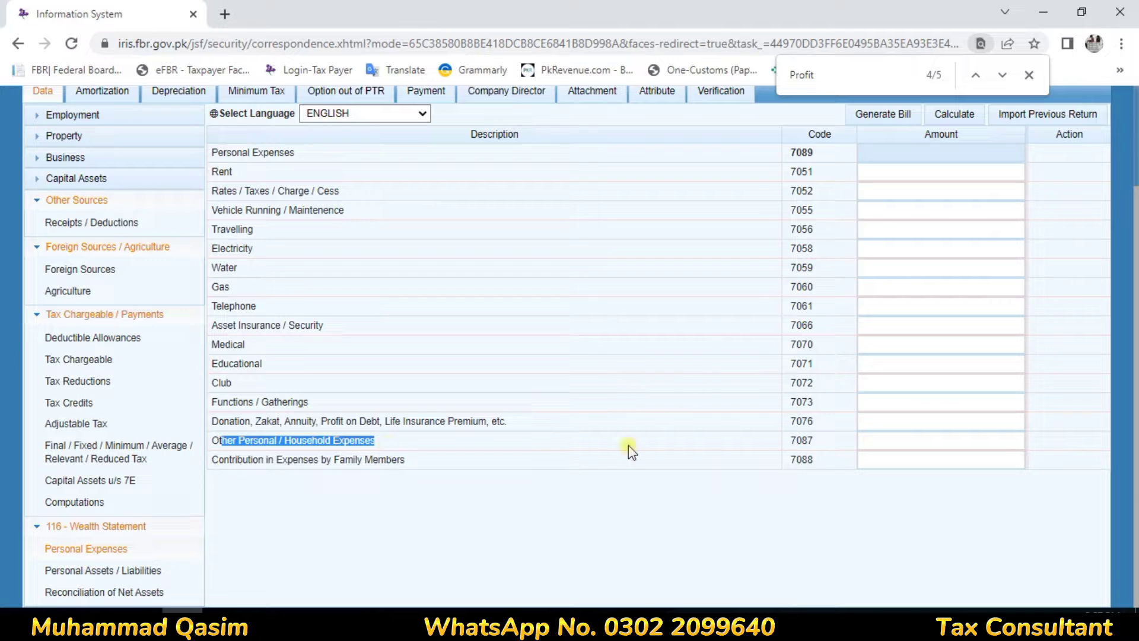
pyautogui.click(940, 444)
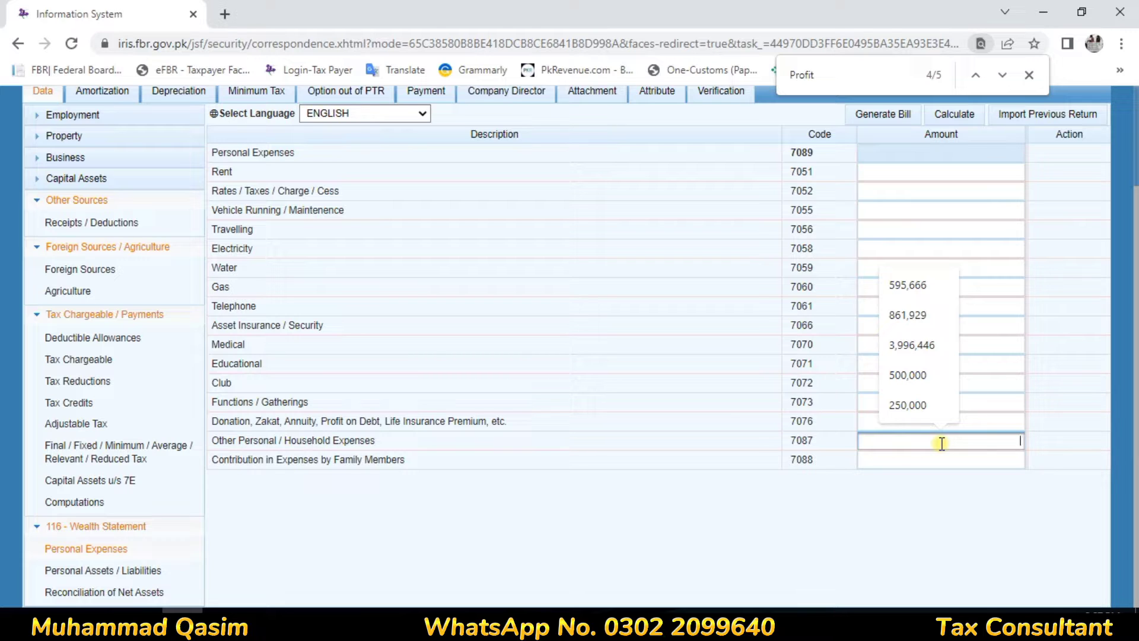
pyautogui.write('1200000')
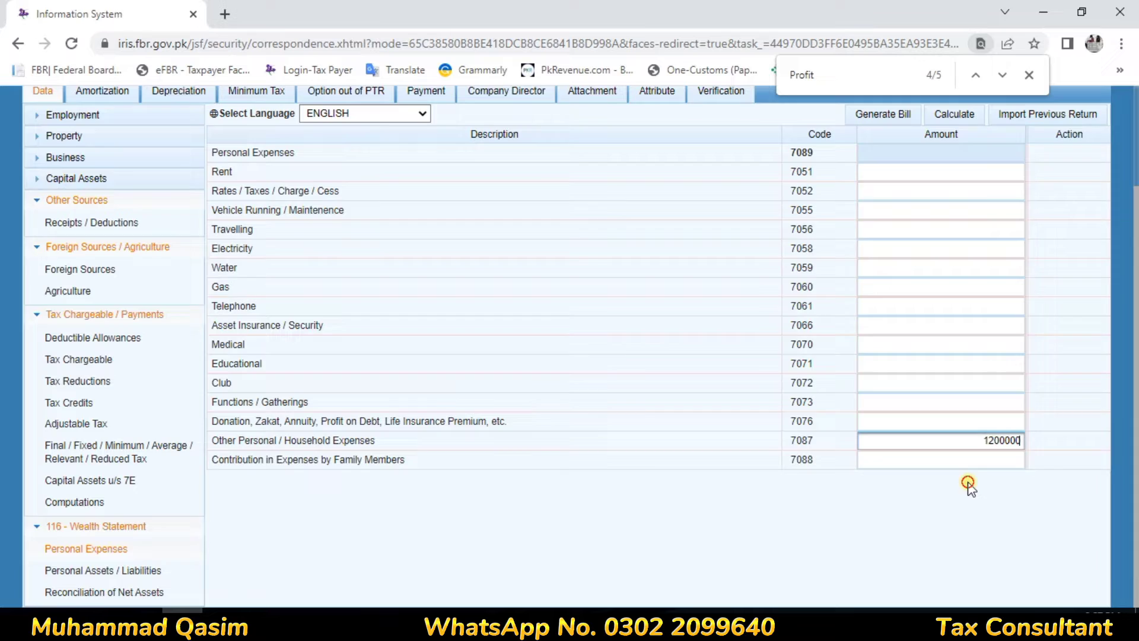
pyautogui.click(968, 484)
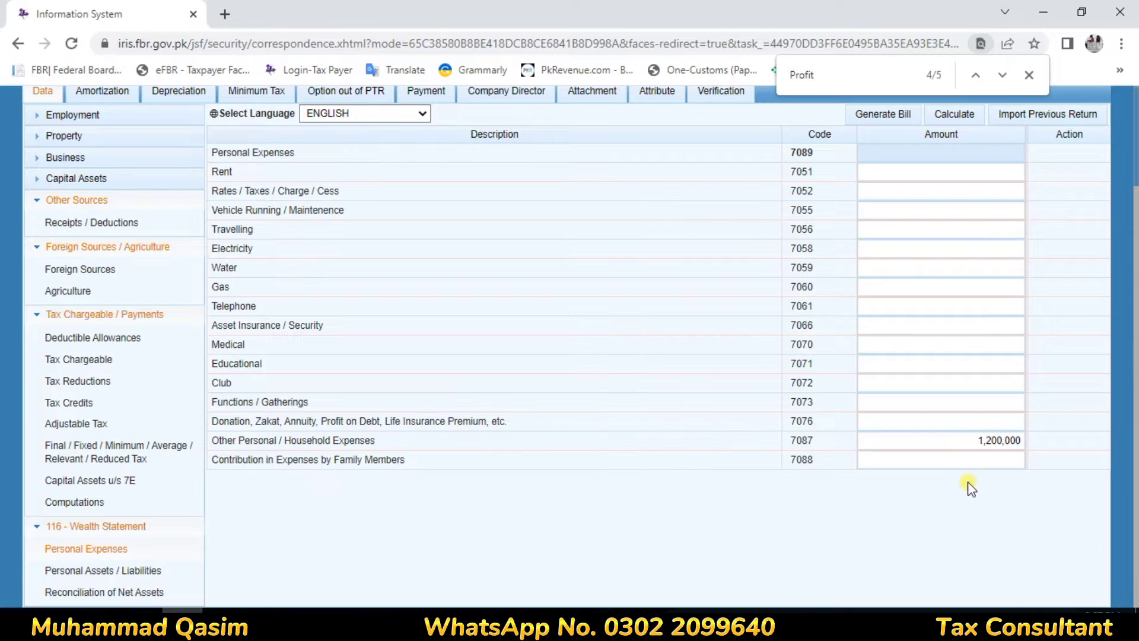
pyautogui.click(962, 114)
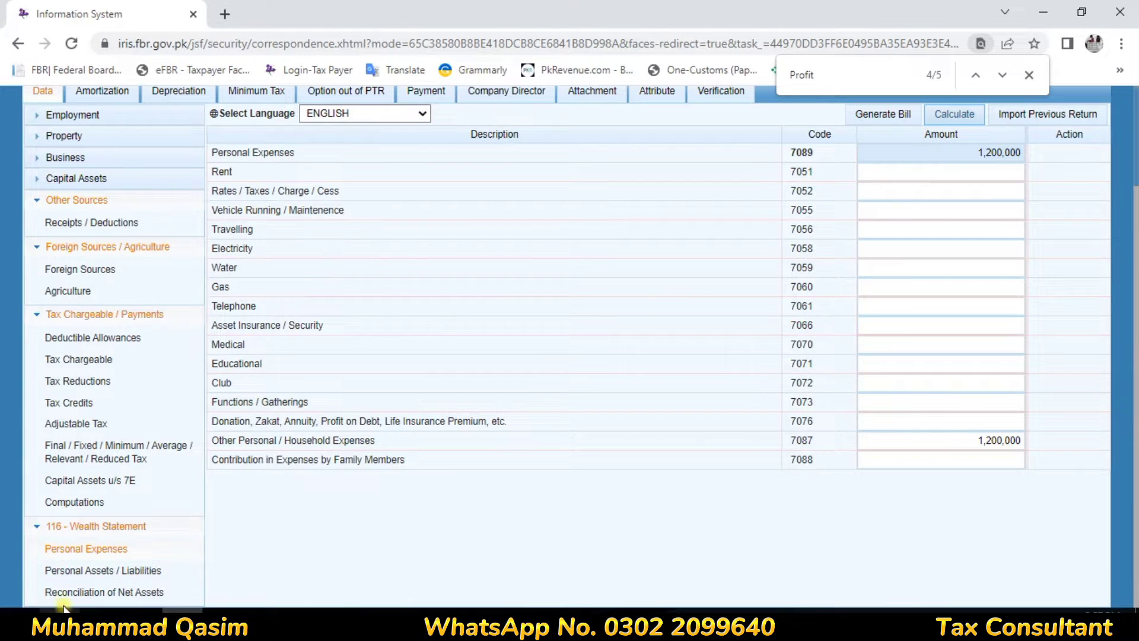
# Step: In Personal Assets / Liabilities, add an Investment (Non-Business) entry named MBL- with "." as contents and an amount of 100,000
pyautogui.click(74, 568)
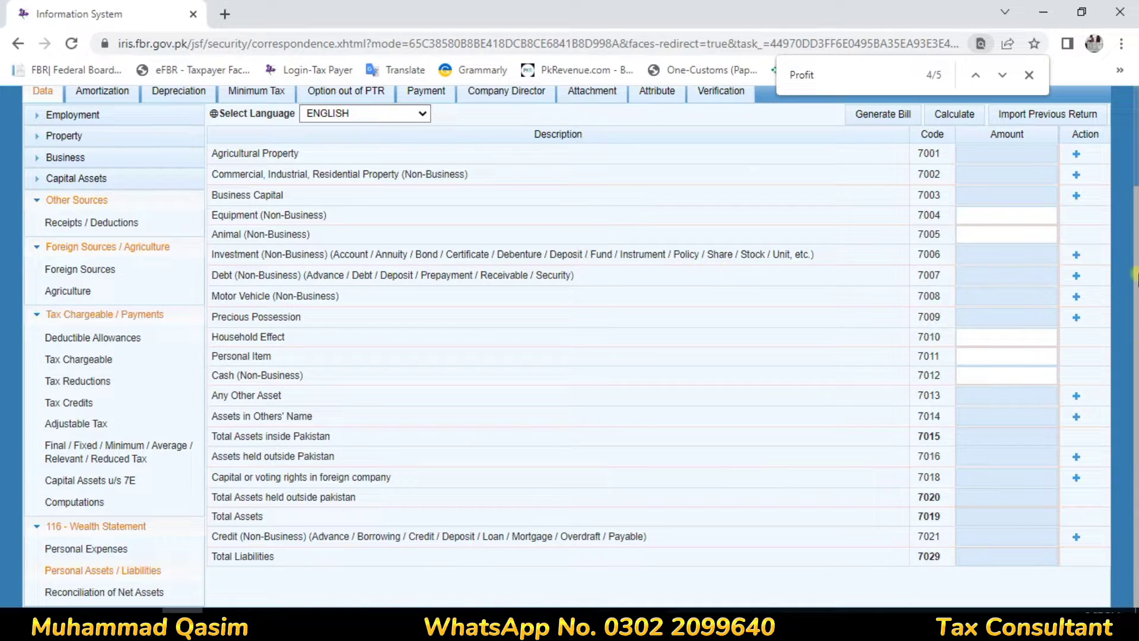
pyautogui.click(1077, 257)
pyautogui.click(525, 285)
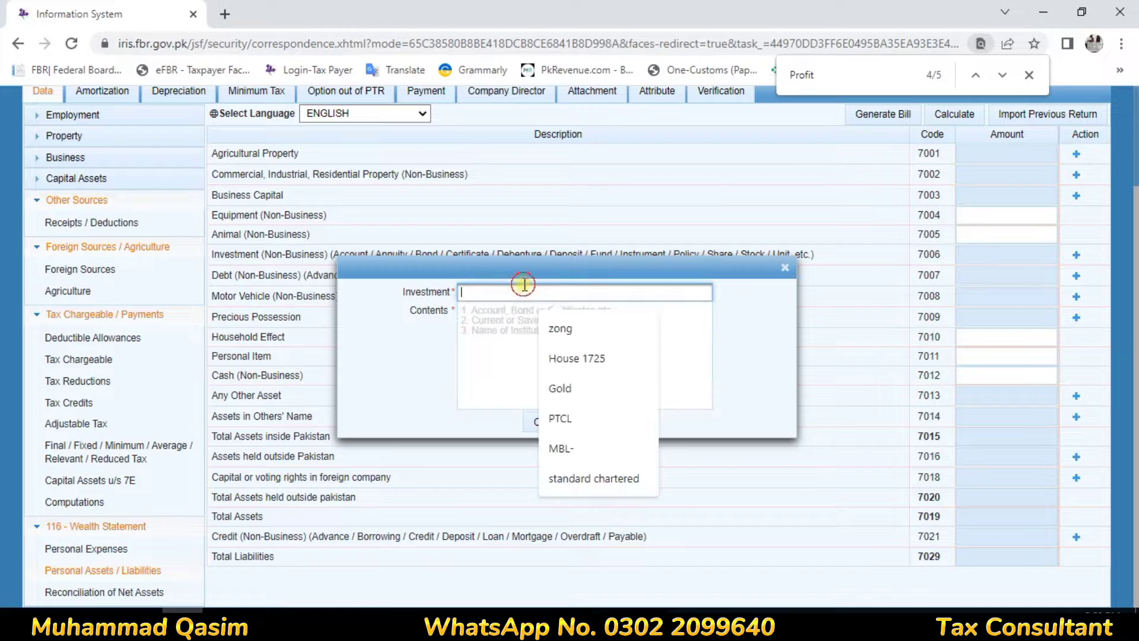
pyautogui.click(562, 449)
pyautogui.click(543, 314)
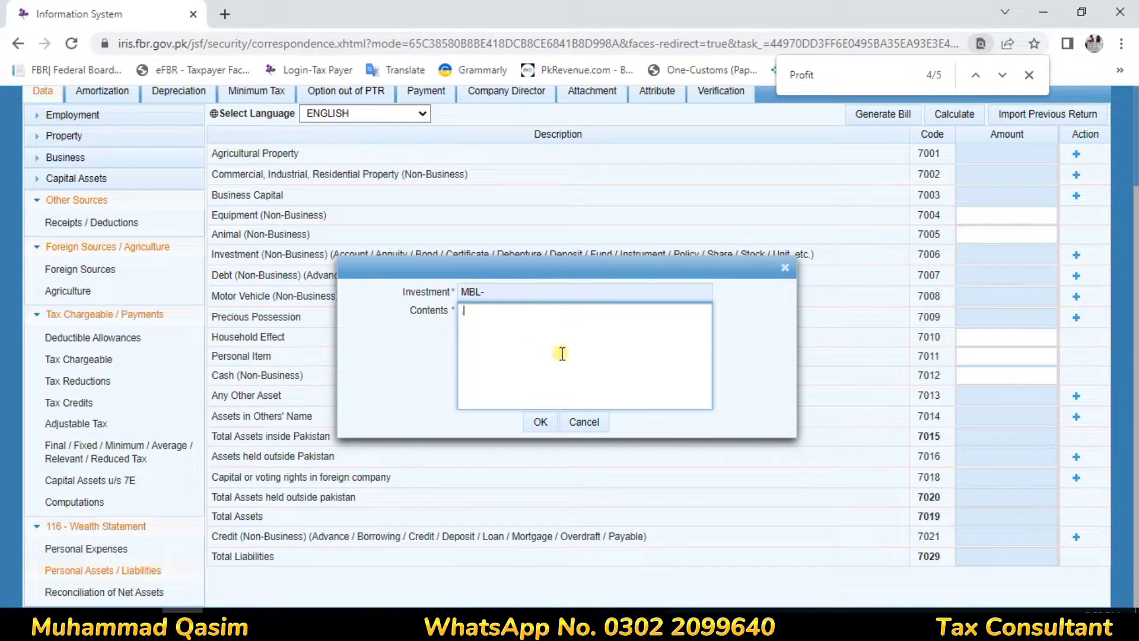
pyautogui.click(541, 422)
pyautogui.click(988, 274)
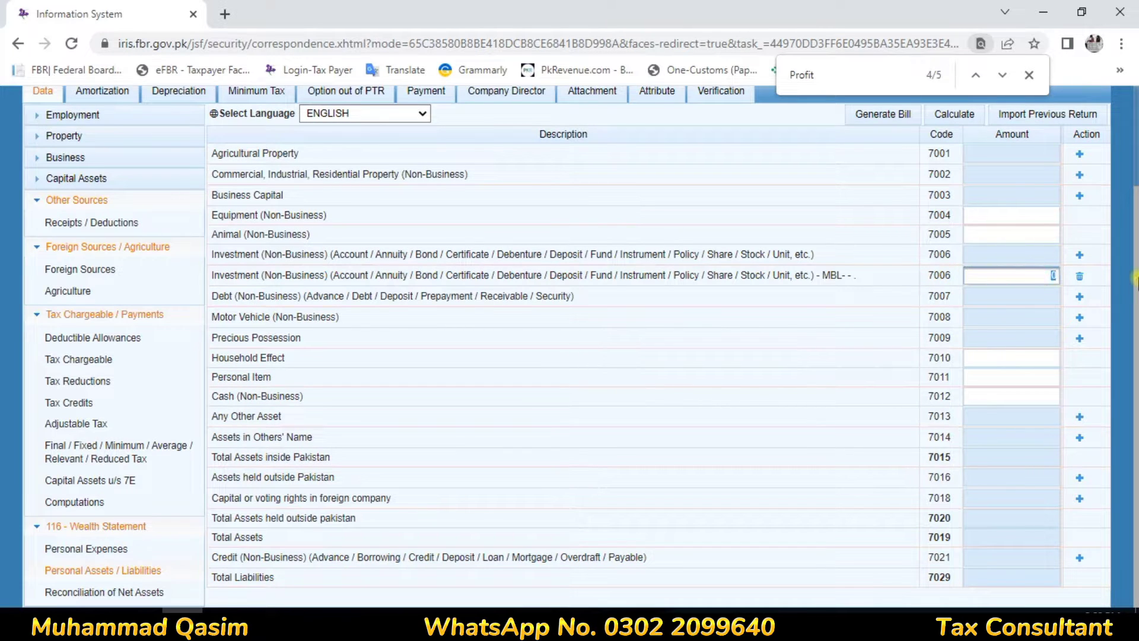
pyautogui.write('100000')
pyautogui.click(697, 338)
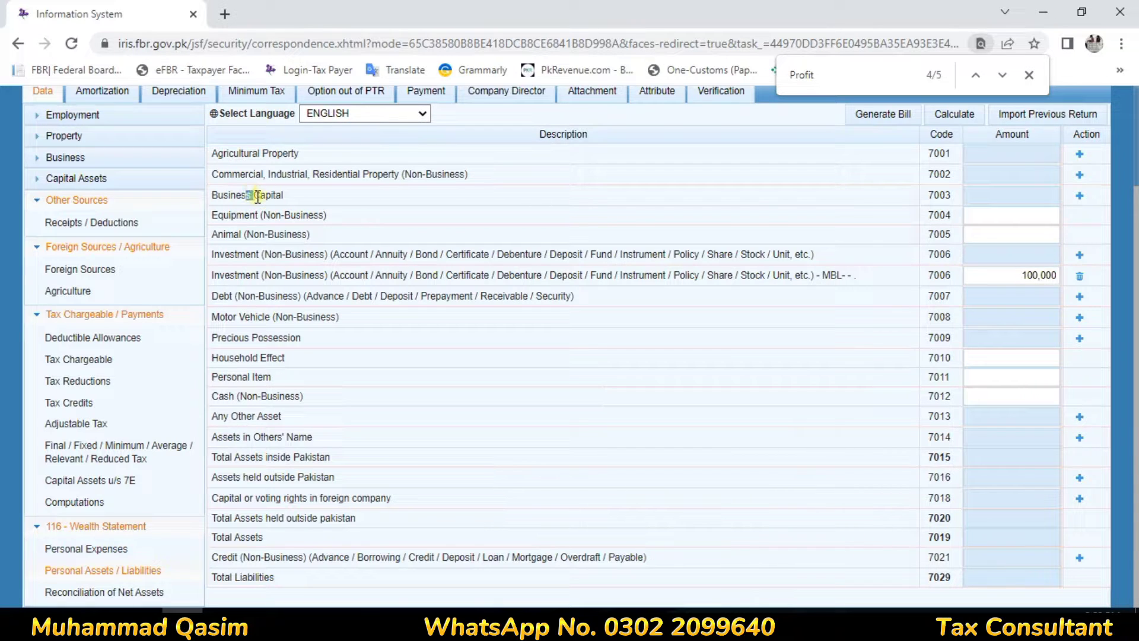
# Step: Enter 25,000 as the amount of Cash (Non-Business), code 7012
pyautogui.moveTo(247, 194); pyautogui.dragTo(367, 202)
pyautogui.moveTo(251, 317); pyautogui.dragTo(143, 308)
pyautogui.moveTo(266, 396); pyautogui.dragTo(1103, 403)
pyautogui.click(1021, 399)
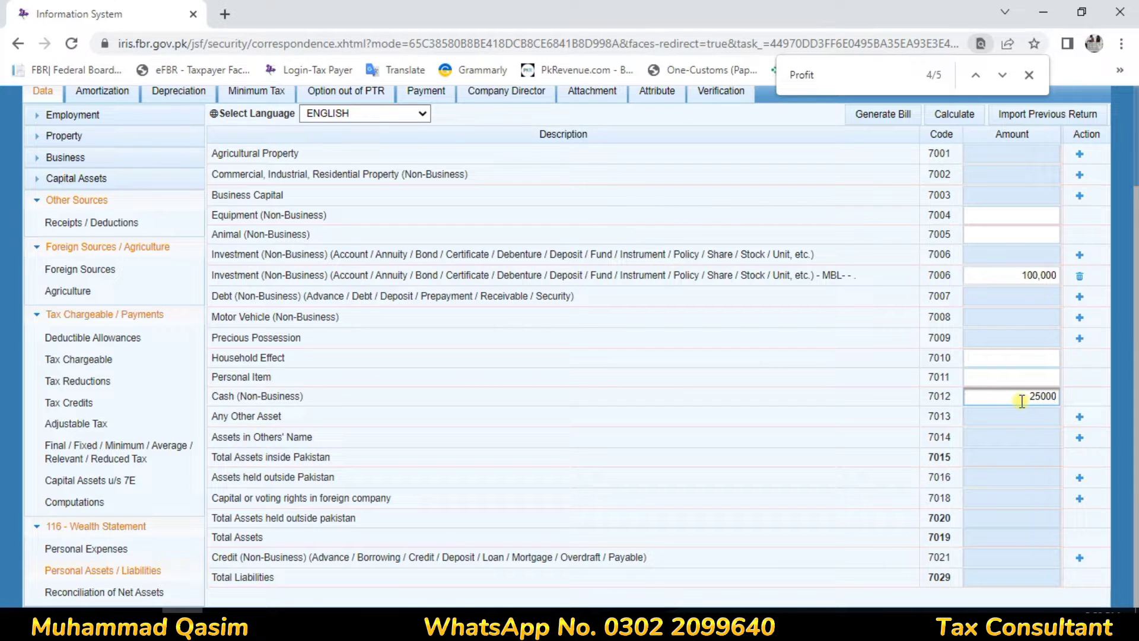
pyautogui.write('25000')
pyautogui.click(847, 381)
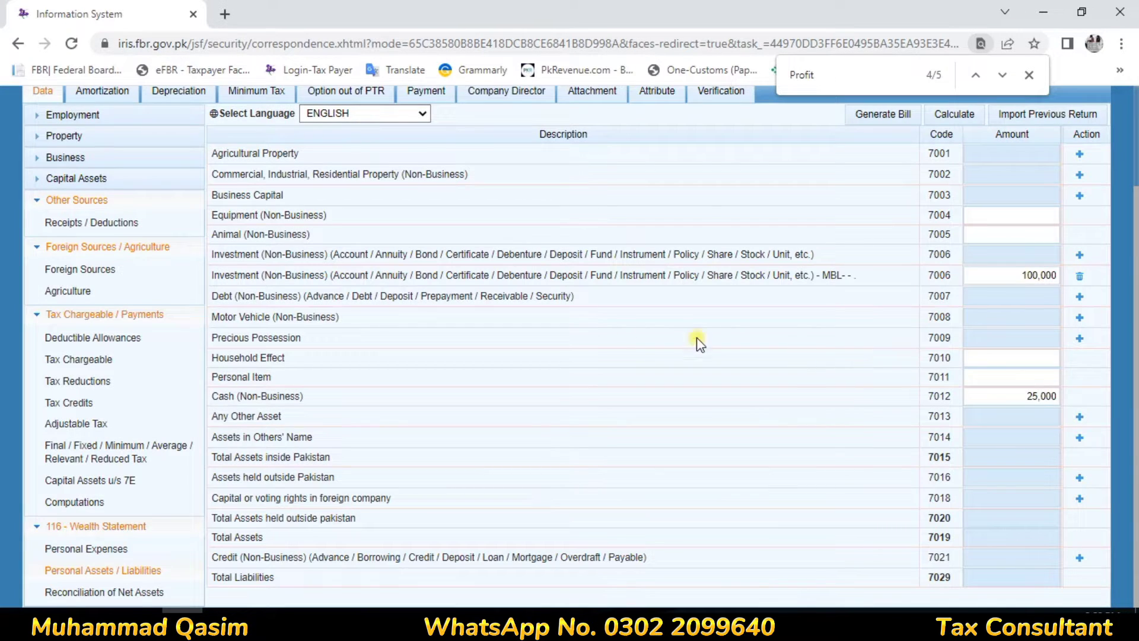
pyautogui.moveTo(246, 297); pyautogui.dragTo(201, 297)
pyautogui.click(585, 308)
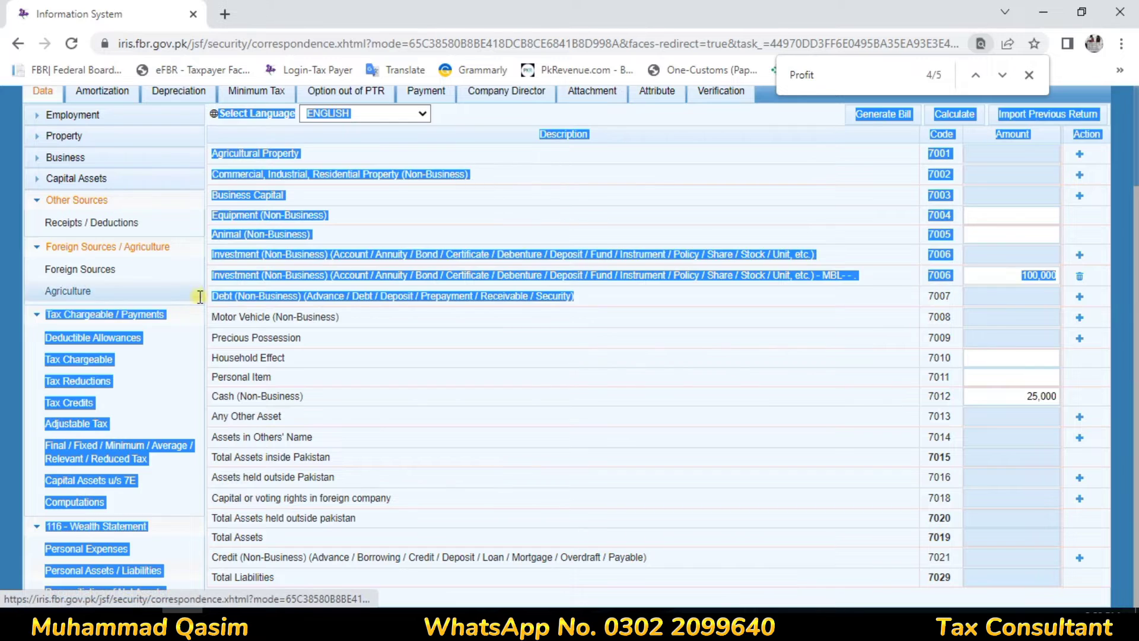
pyautogui.click(349, 346)
pyautogui.click(1081, 318)
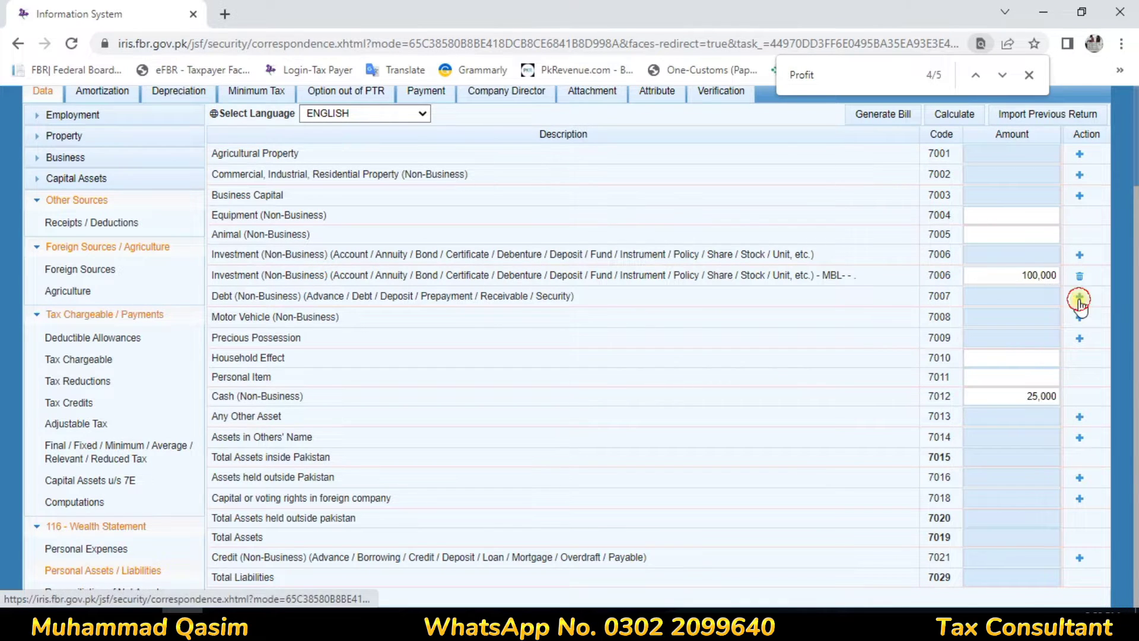
pyautogui.click(543, 292)
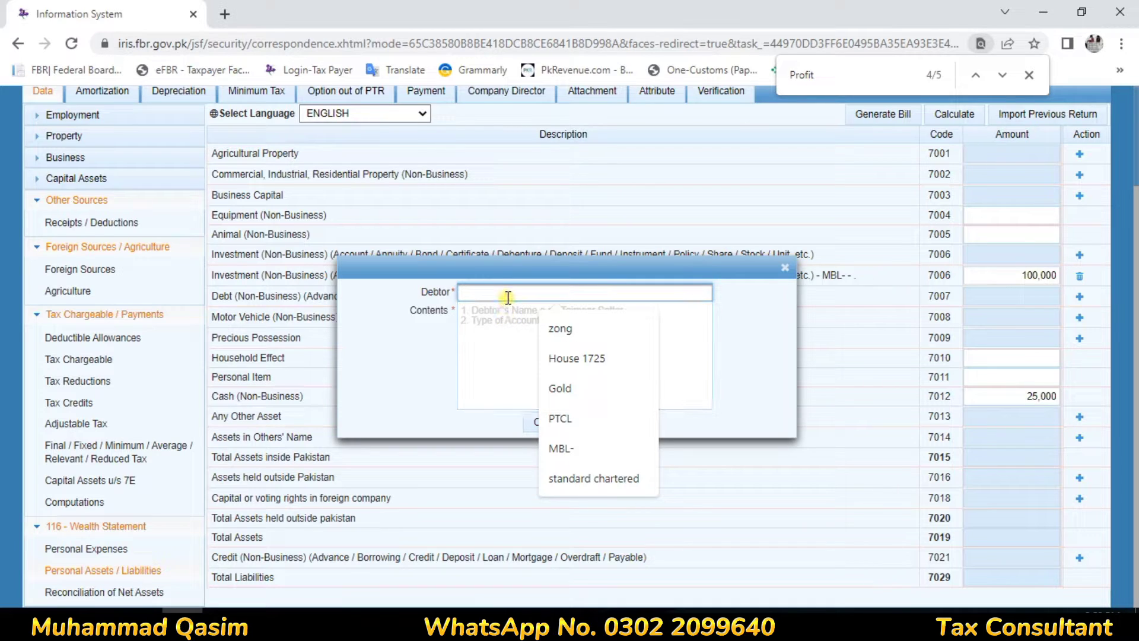
pyautogui.click(785, 267)
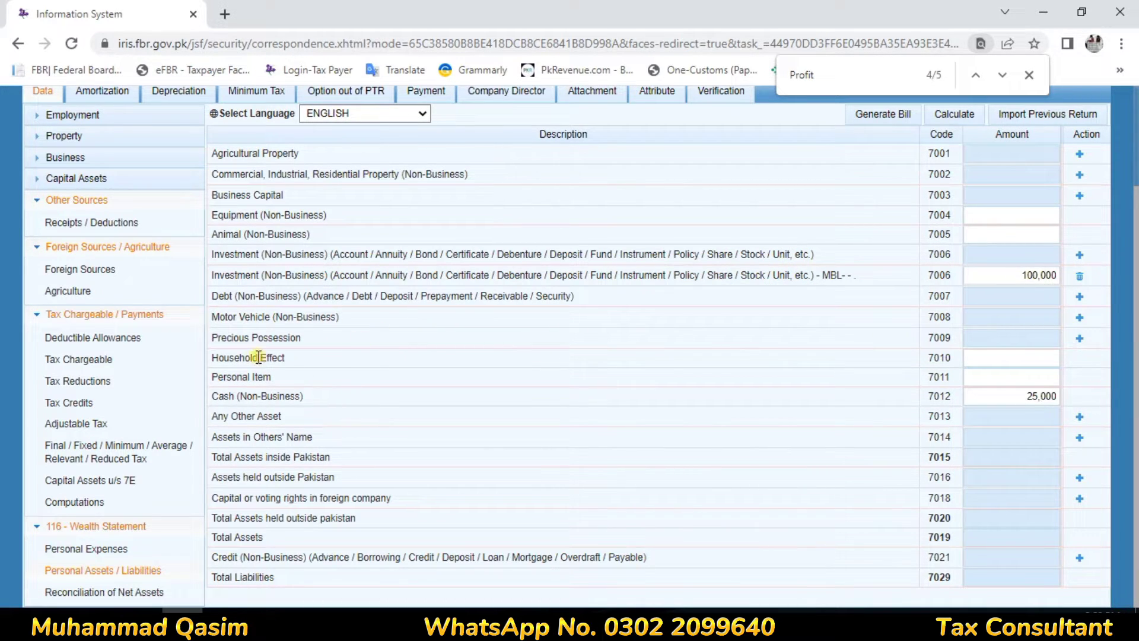
# Step: Add a Precious Possession (7009) entry named Gold with "." as its contents
pyautogui.moveTo(252, 342); pyautogui.dragTo(1137, 367)
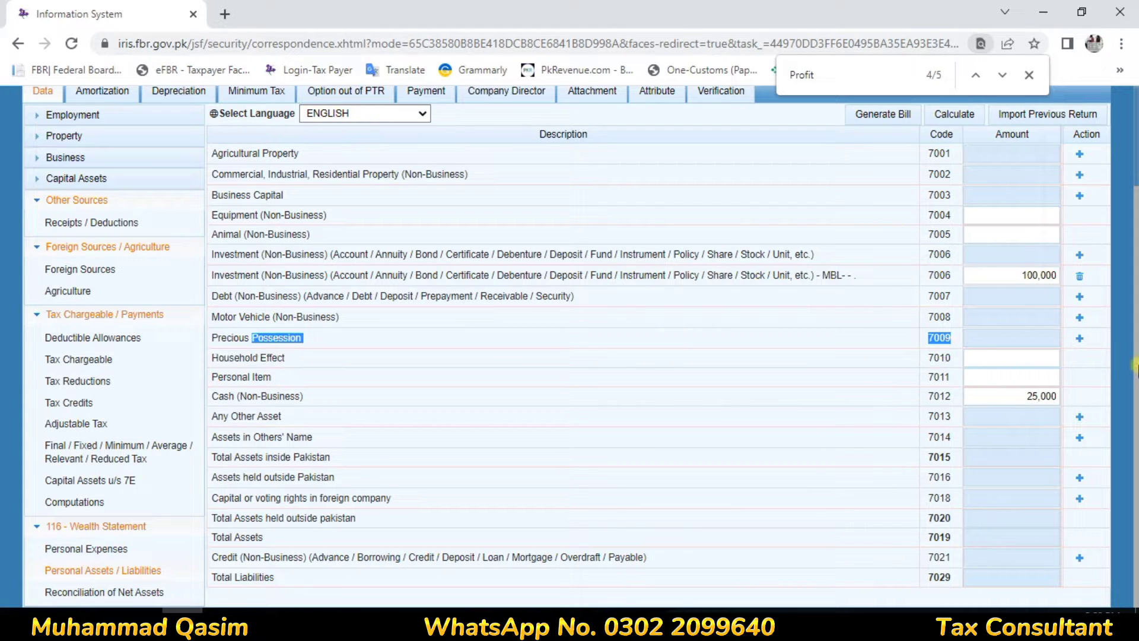
pyautogui.click(1080, 340)
pyautogui.click(492, 292)
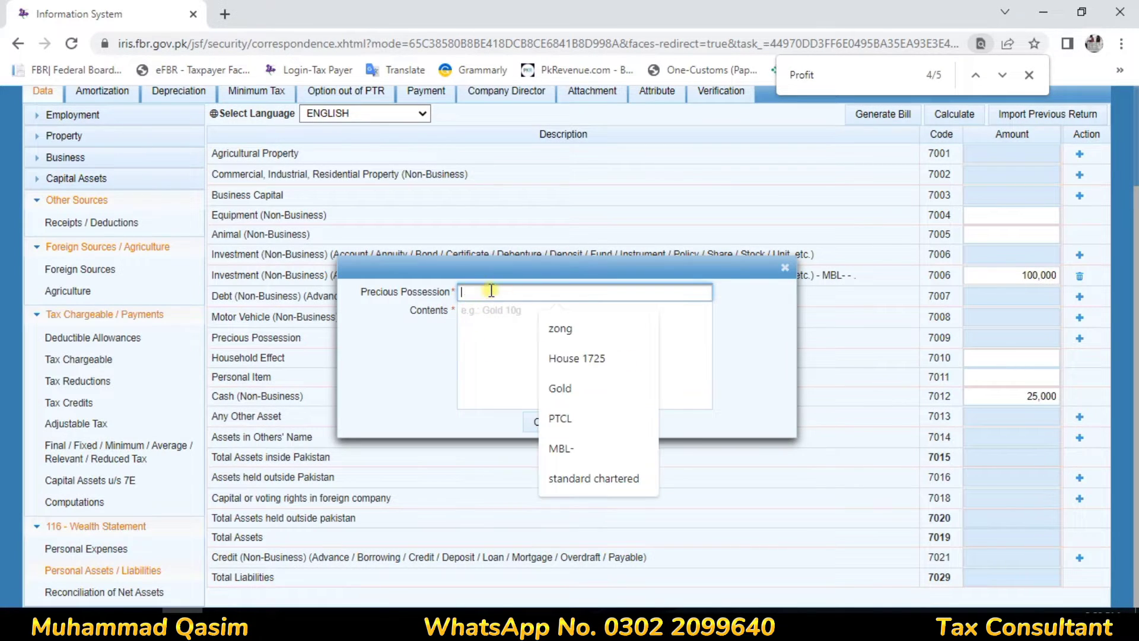
pyautogui.click(579, 387)
pyautogui.click(520, 308)
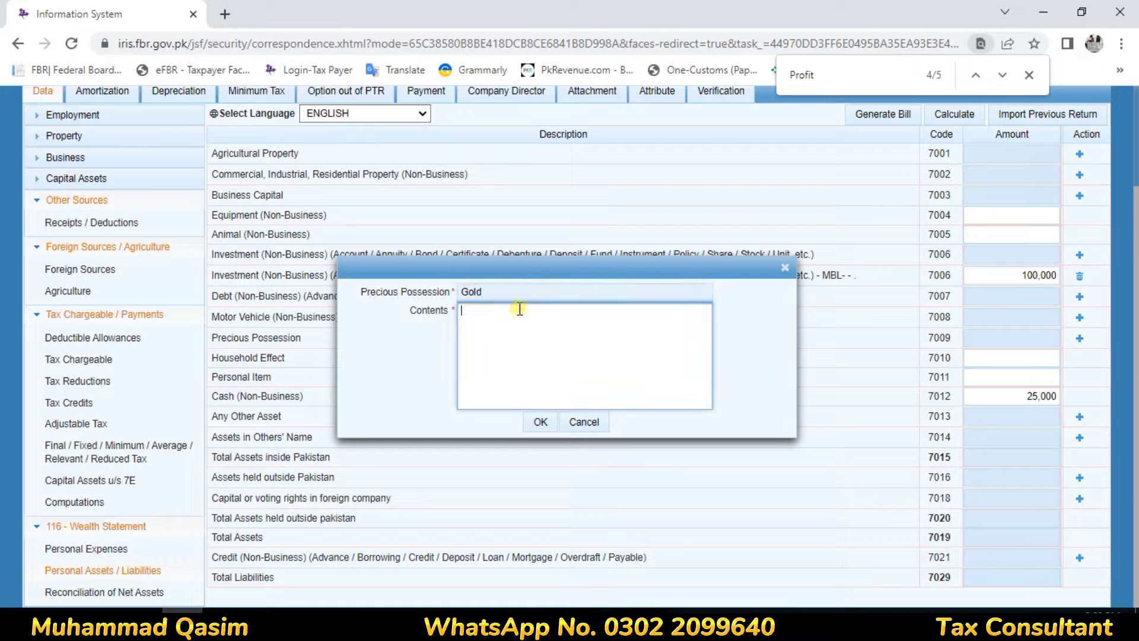
pyautogui.click(540, 422)
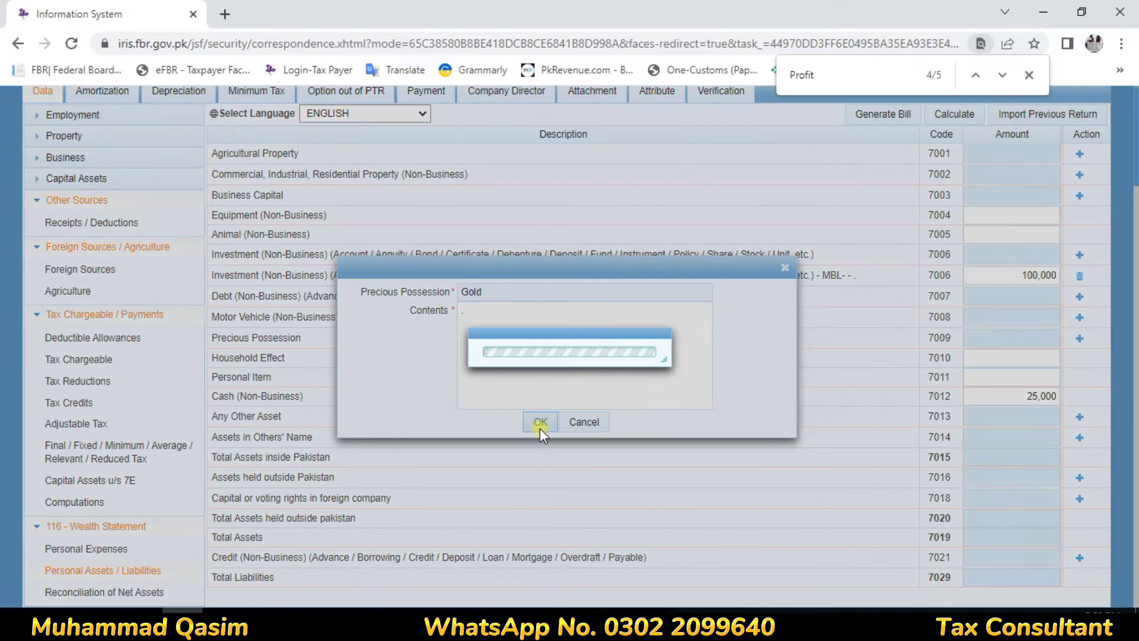
# Step: Enter 200,000 as the amount of the Gold entry and recalculate the personal assets and liabilities
pyautogui.moveTo(1040, 358); pyautogui.dragTo(1061, 356)
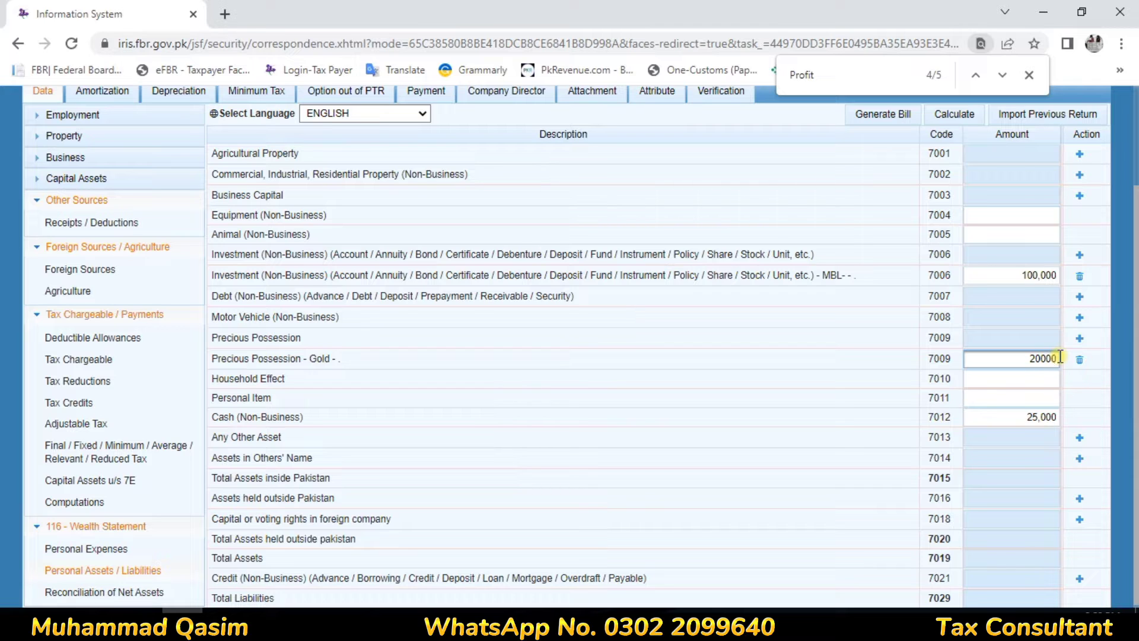
pyautogui.click(603, 368)
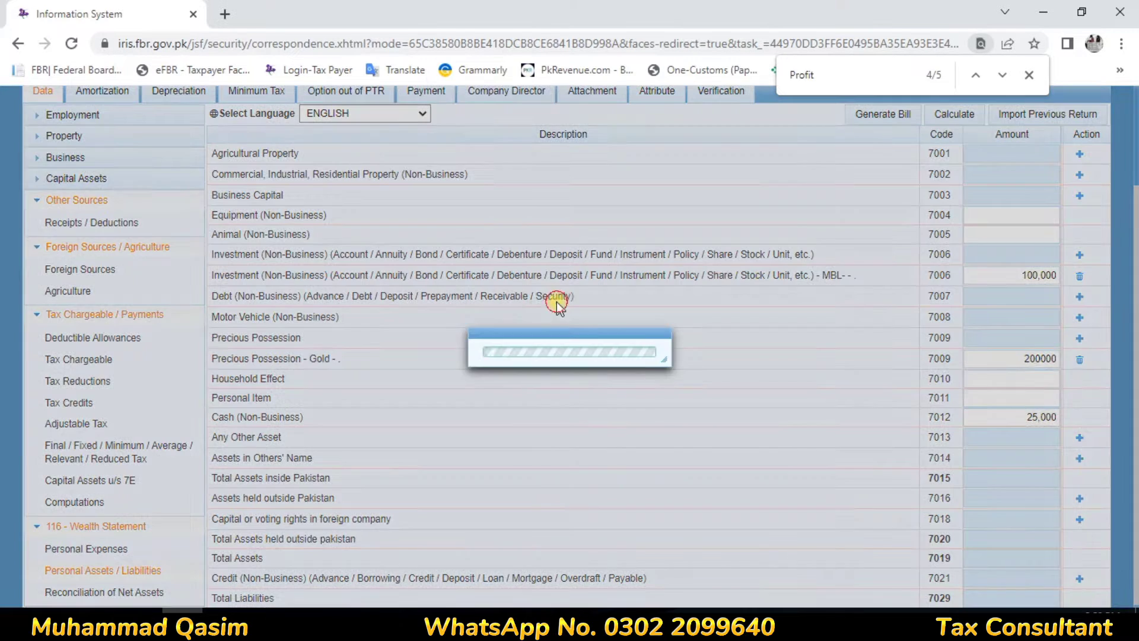
pyautogui.click(944, 113)
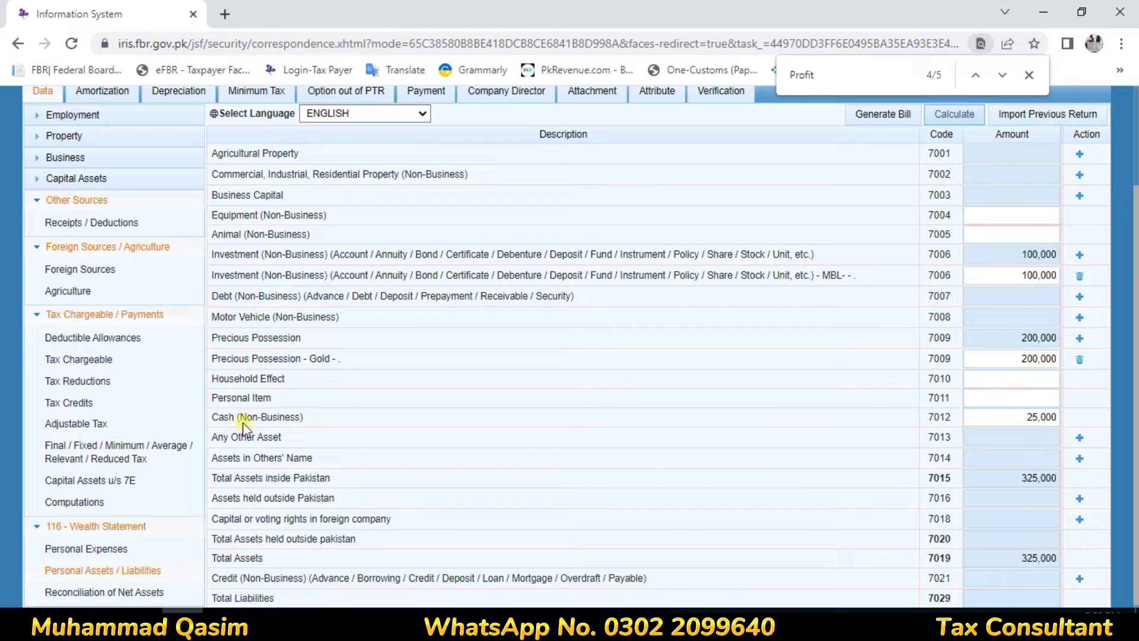
pyautogui.moveTo(261, 578); pyautogui.dragTo(799, 584)
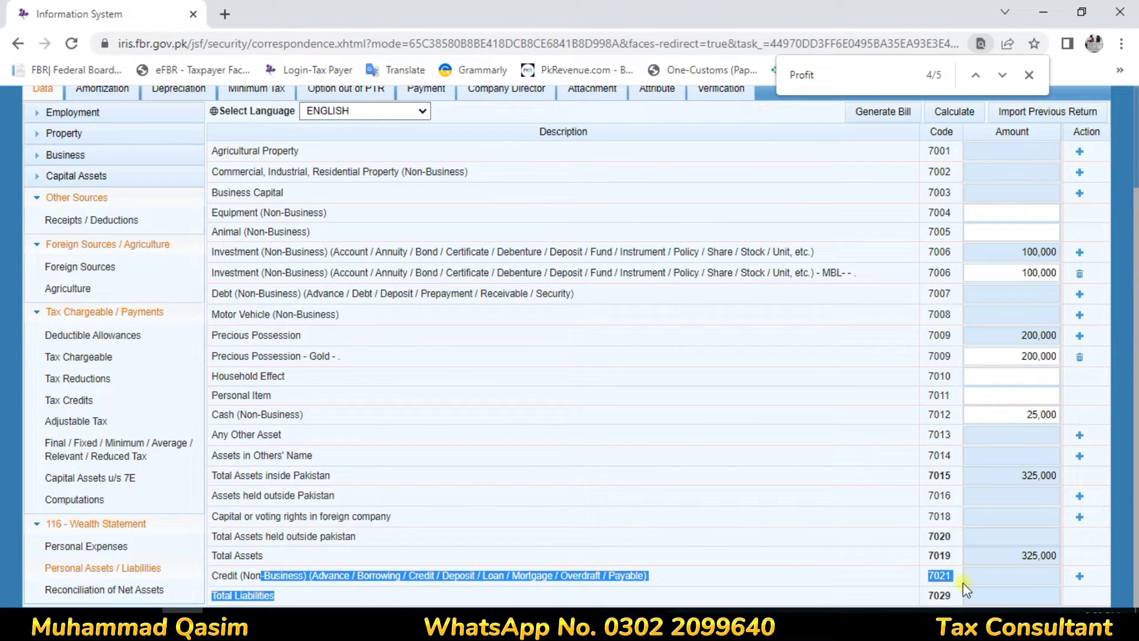
# Step: In Reconciliation of Net Assets, enter the 1,500,000 other-sources income from the computations as Foreign Remittance (7035) and recalculate
pyautogui.click(86, 589)
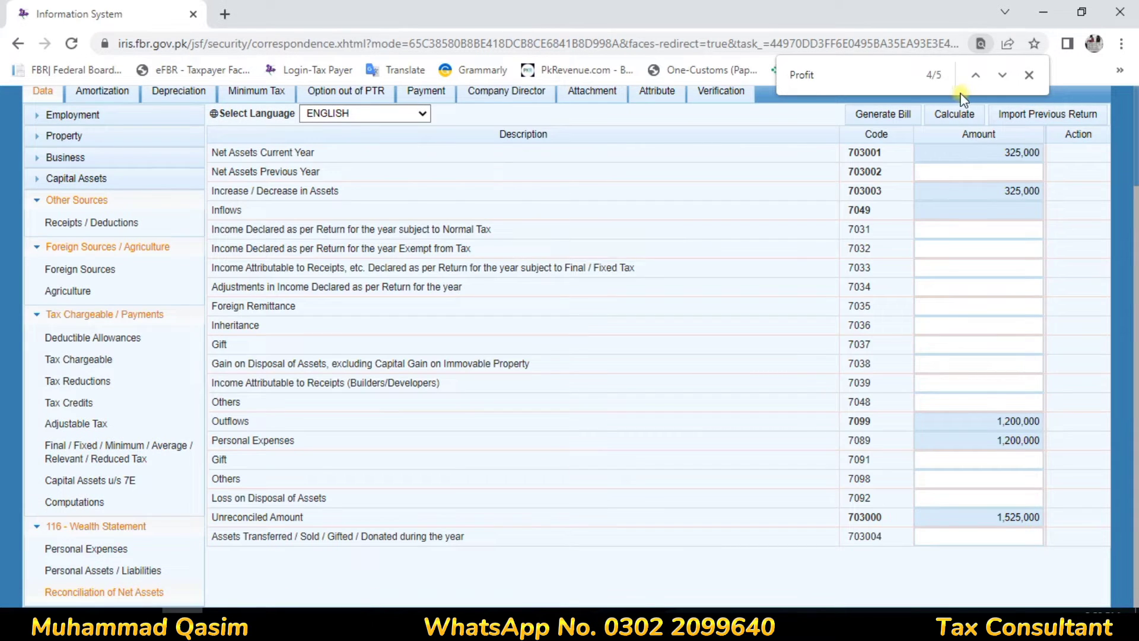
pyautogui.click(956, 116)
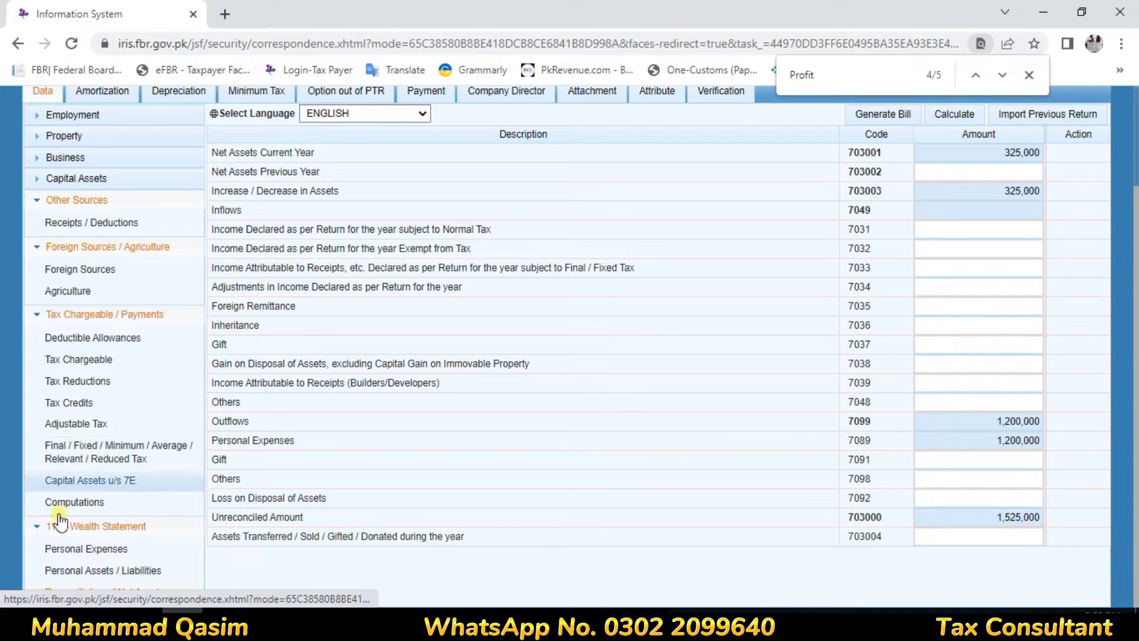
pyautogui.click(75, 502)
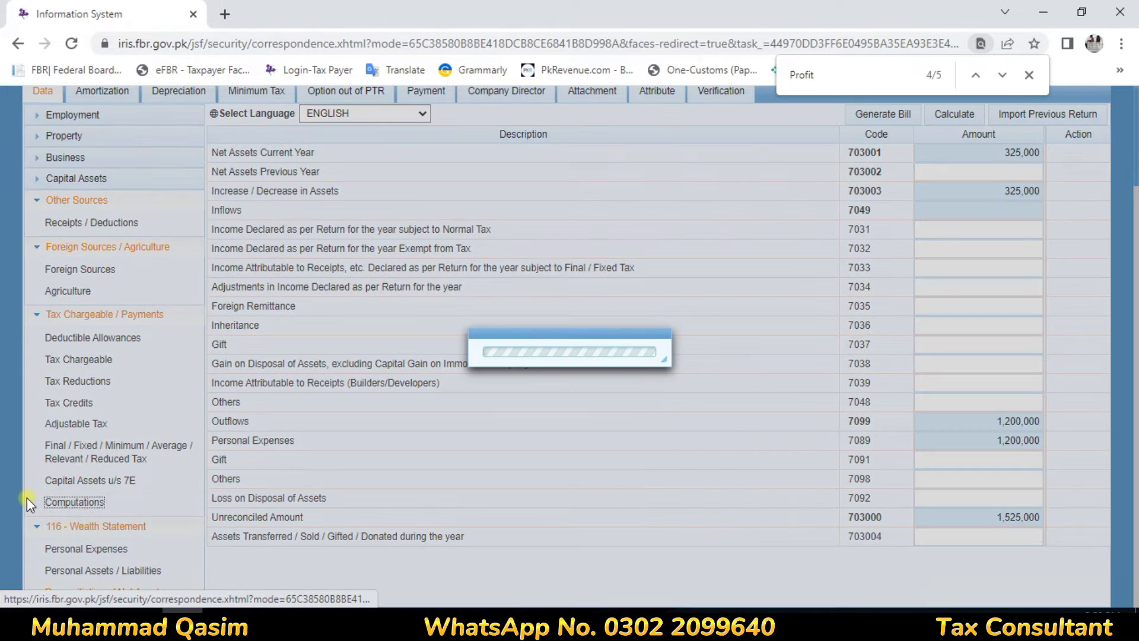
pyautogui.click(698, 235)
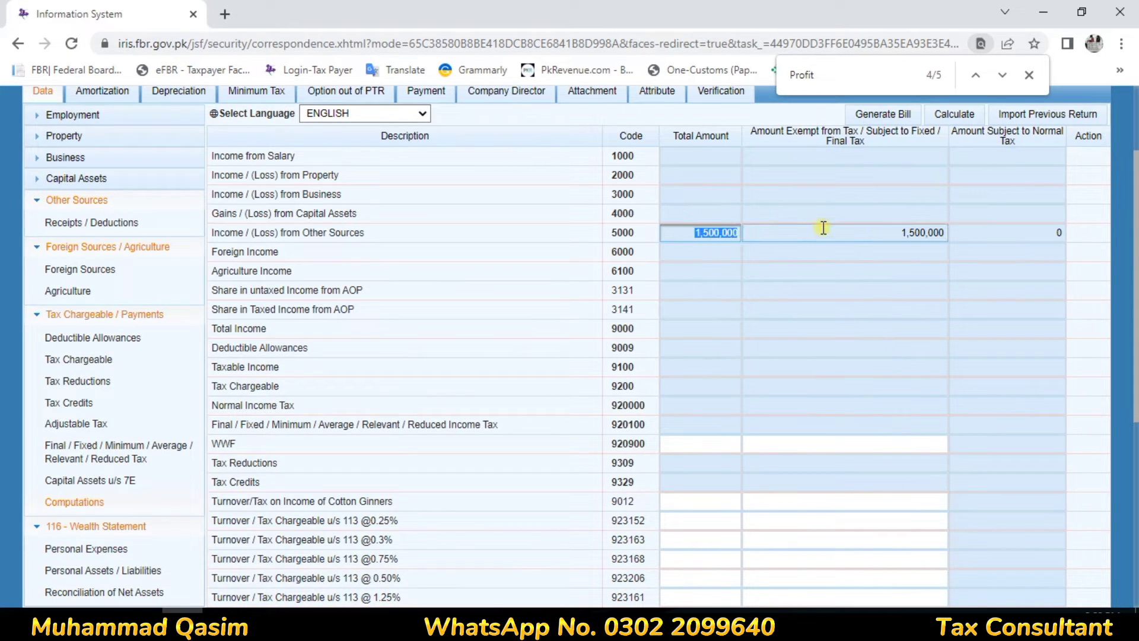
pyautogui.click(113, 592)
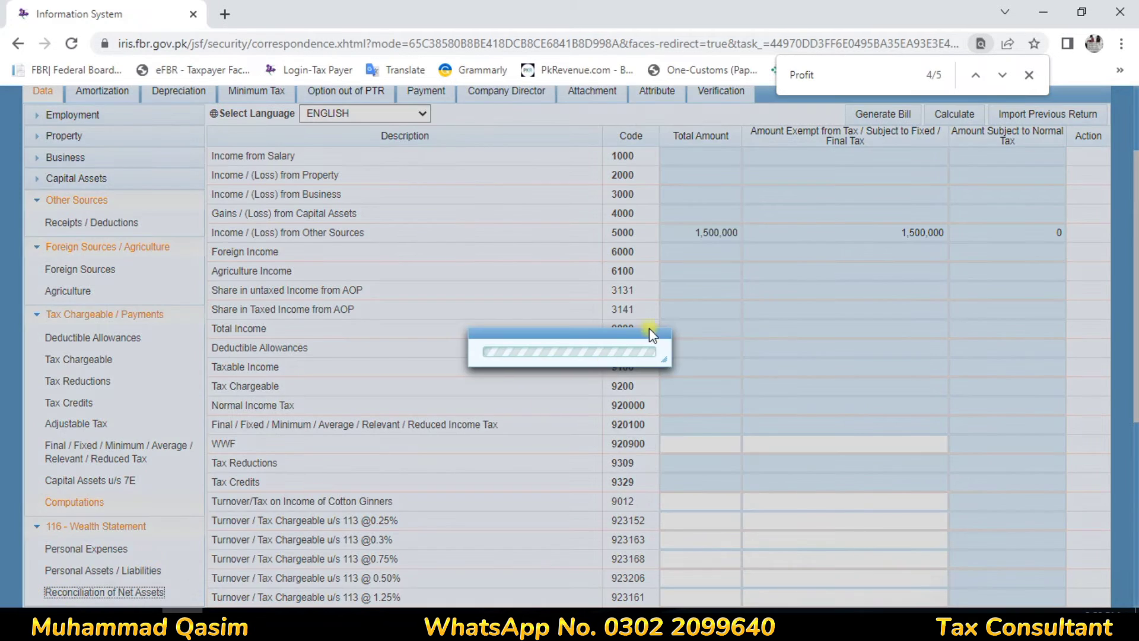
pyautogui.moveTo(234, 306); pyautogui.dragTo(212, 306)
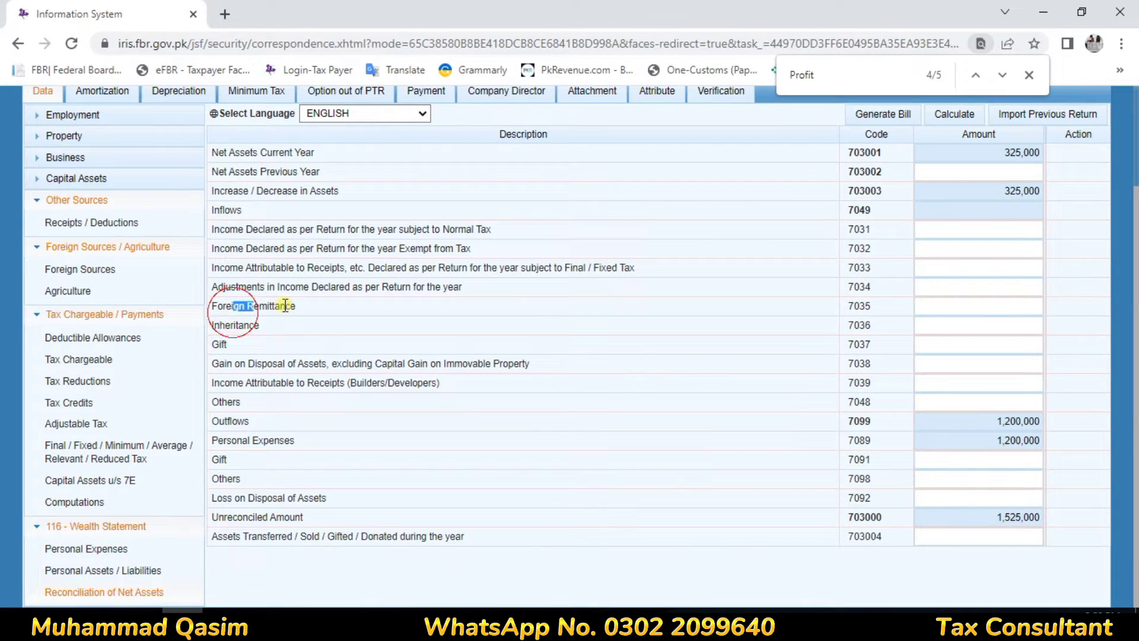
pyautogui.click(967, 299)
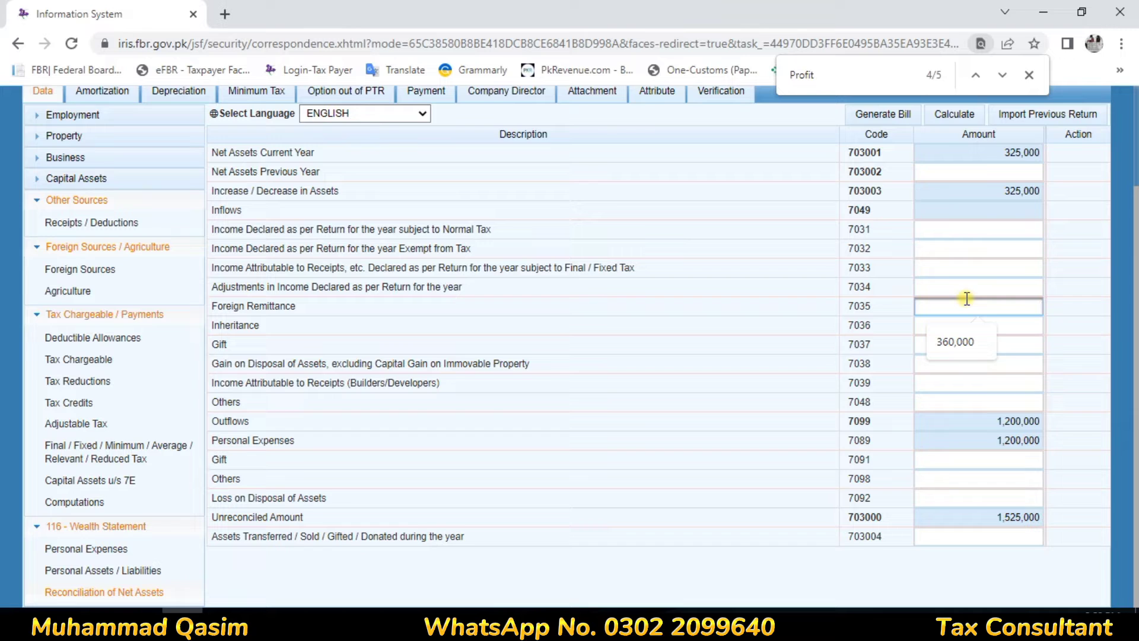
pyautogui.write('1500000')
pyautogui.click(788, 369)
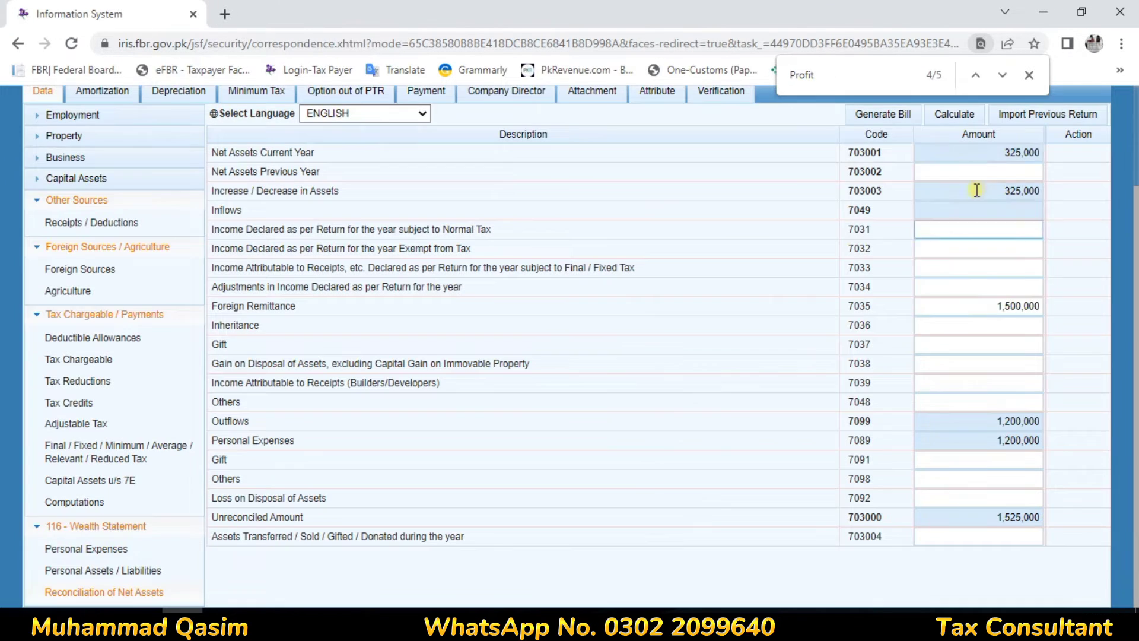
pyautogui.click(956, 113)
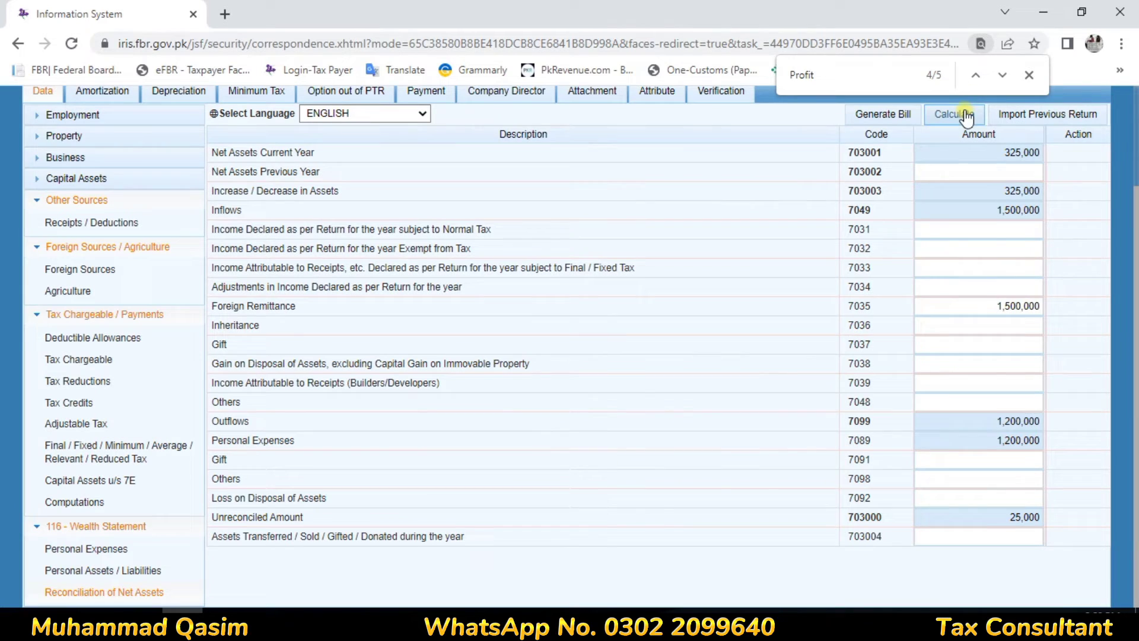
# Step: Enter 25,000 for Net Assets Previous Year (703002) and recalculate the reconciliation
pyautogui.click(998, 171)
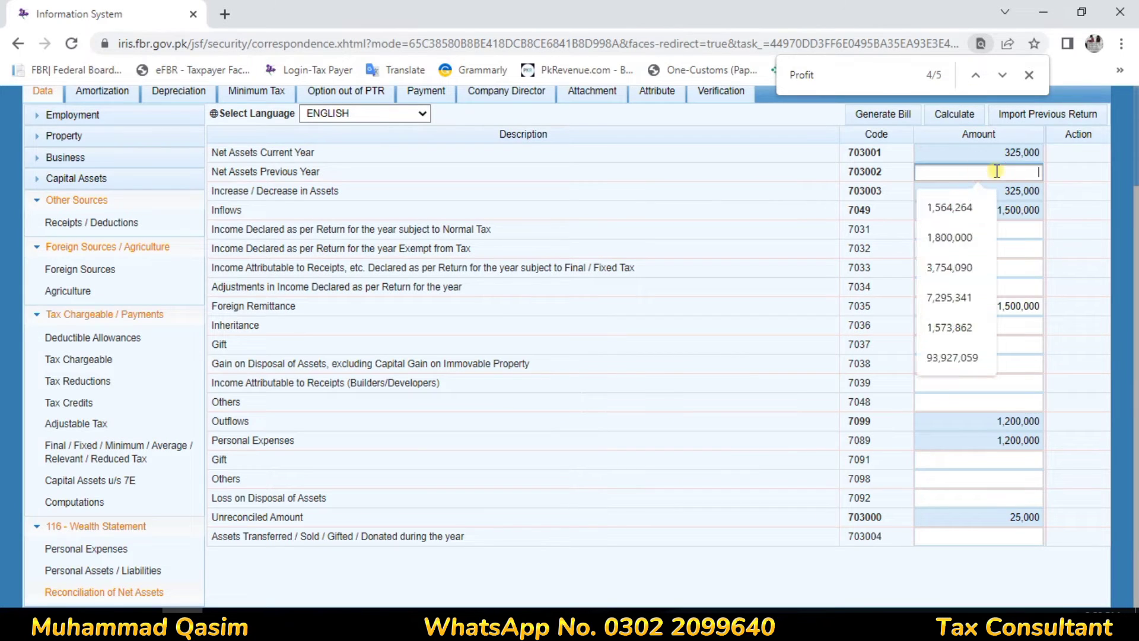
pyautogui.write('25,')
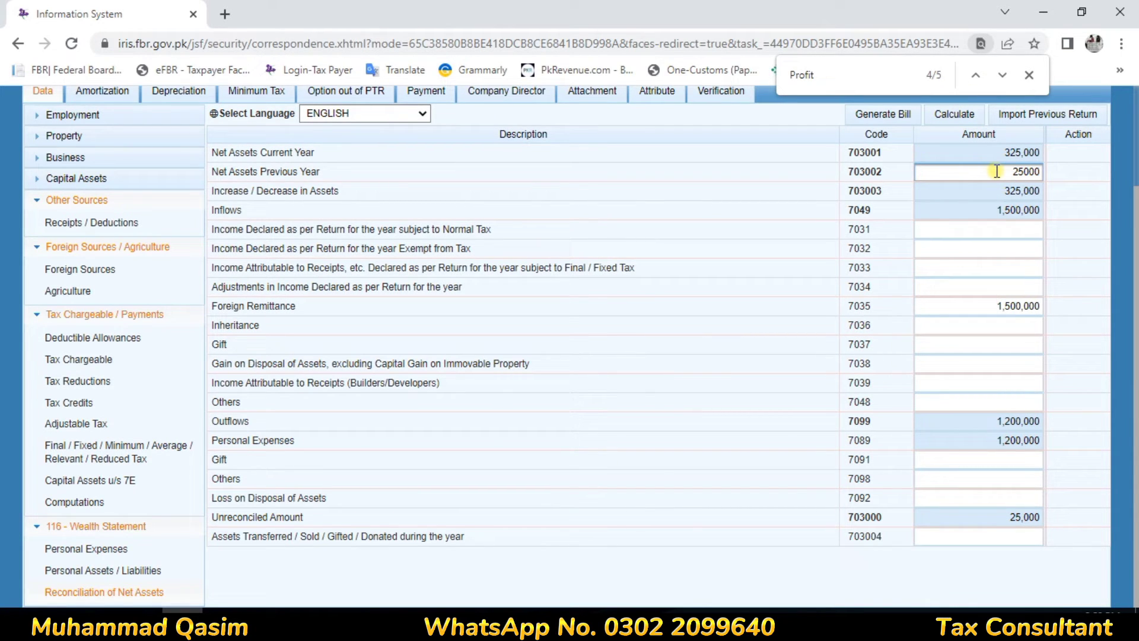
pyautogui.write('000')
pyautogui.press('Tab')
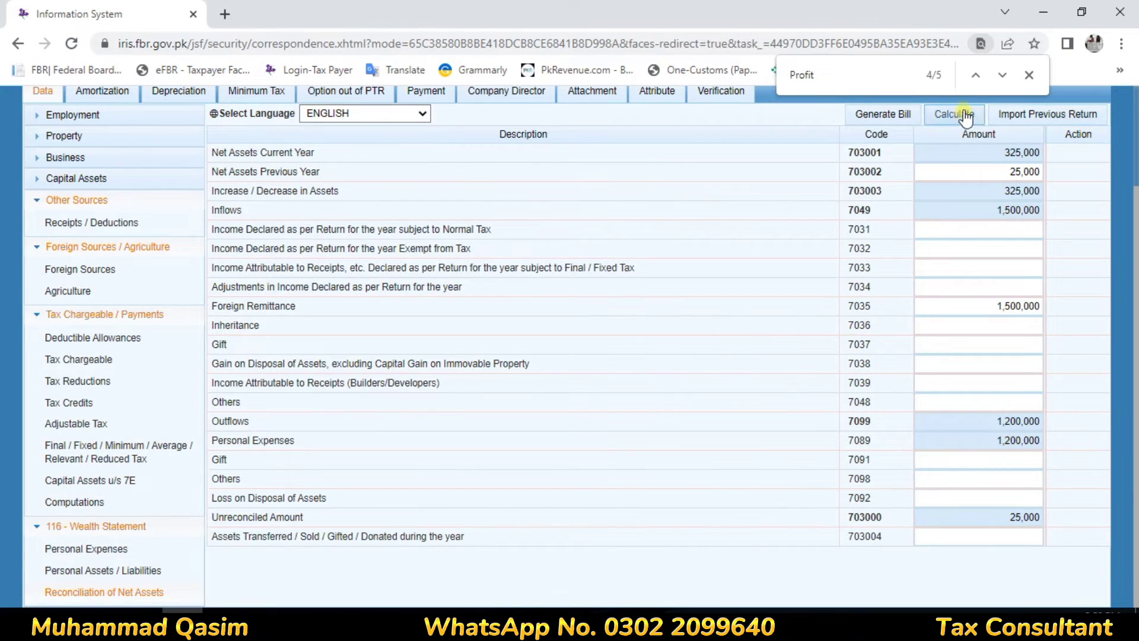
pyautogui.click(962, 115)
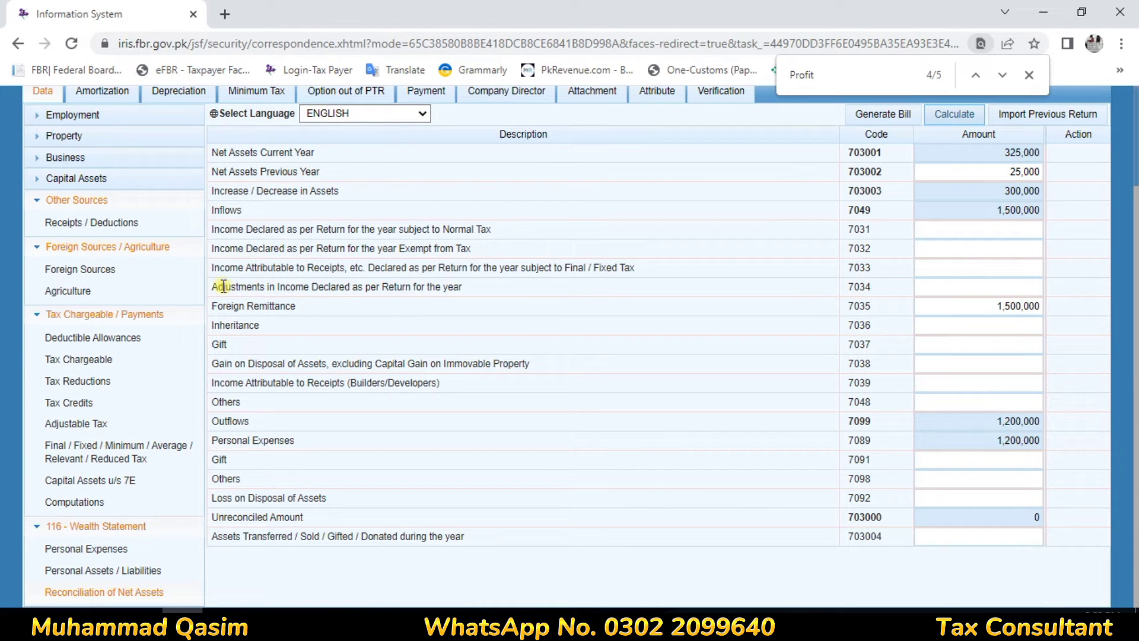
pyautogui.moveTo(222, 308); pyautogui.dragTo(666, 305)
pyautogui.click(1015, 505)
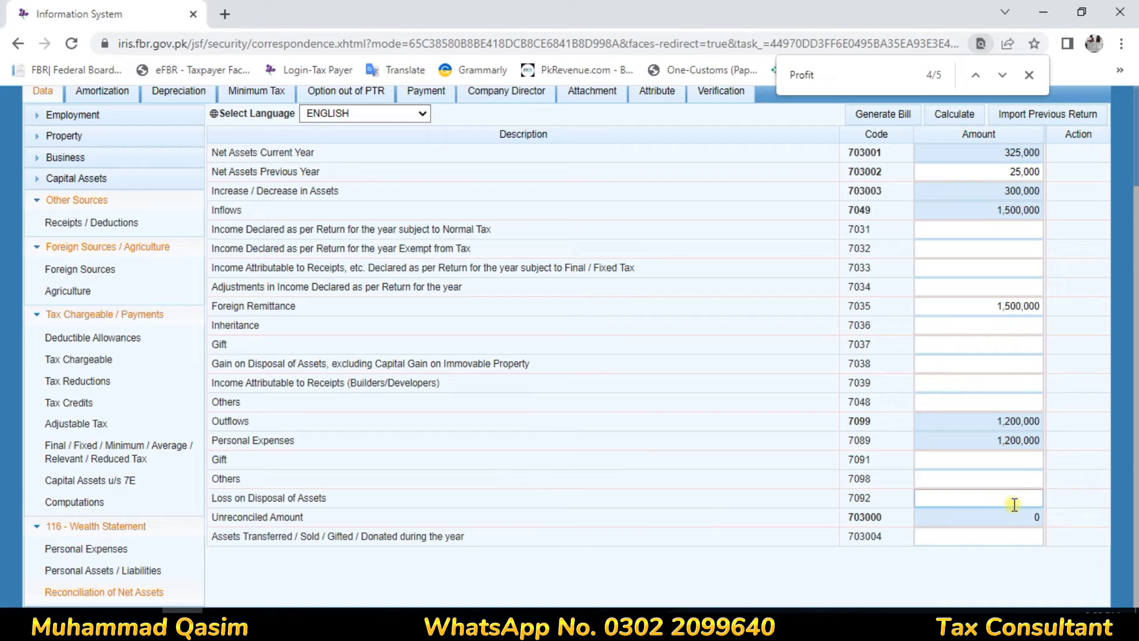